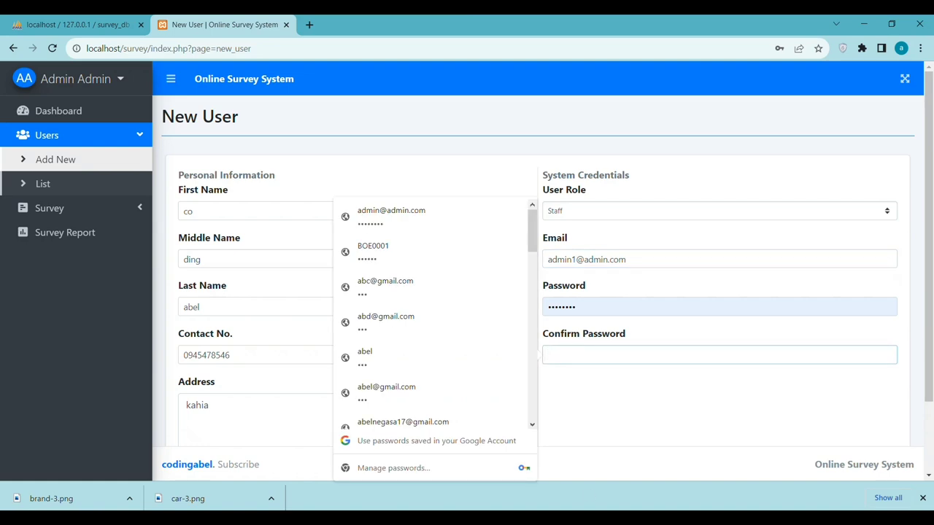
Fill in the new staff user's password confirmation and save the user record
left_click(577, 348)
left_click(603, 373)
scroll(603, 373, "down", 3)
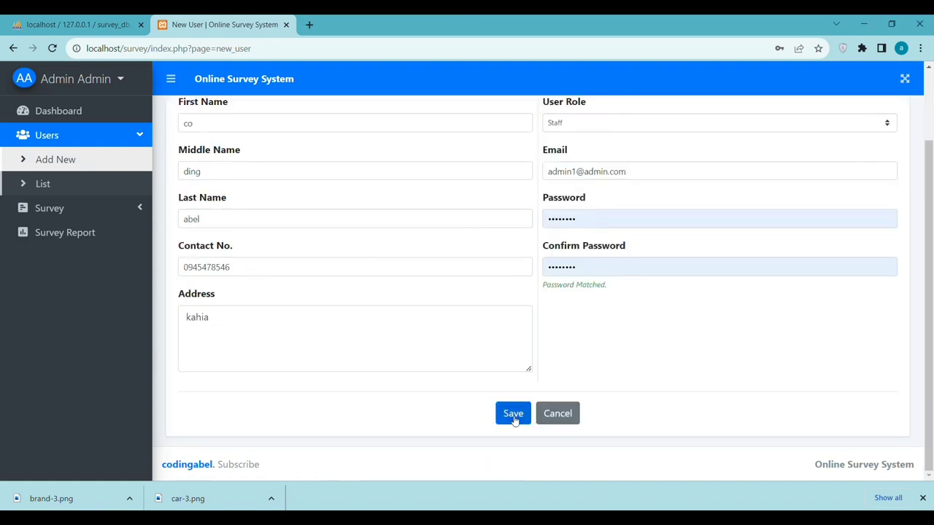
left_click(511, 413)
left_click(788, 389)
Fill in a new survey titled "survey" with repeated "survey" text as description, start date 09/11/2023 and end date 09/13/2023
left_click(86, 208)
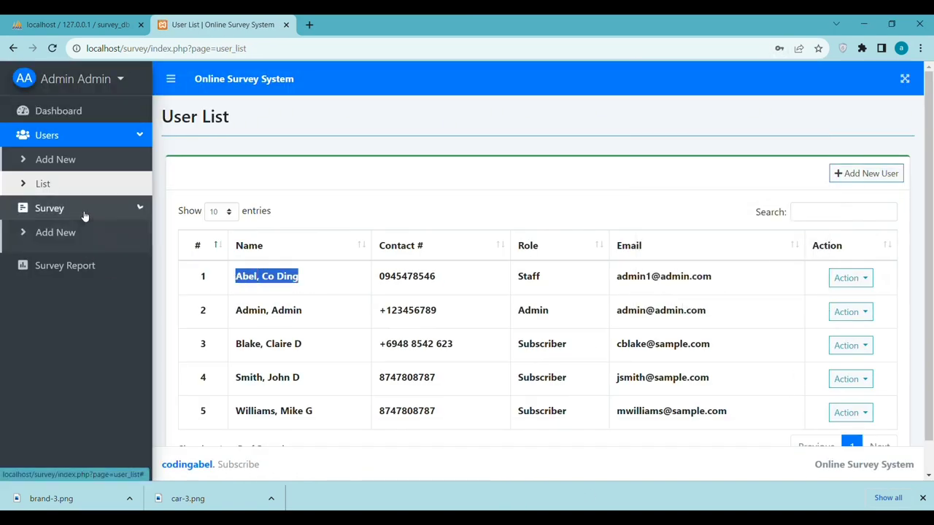
left_click(56, 232)
left_click(216, 196)
left_click(581, 215)
key("ctrl+v")
left_click(185, 244)
left_click(285, 408)
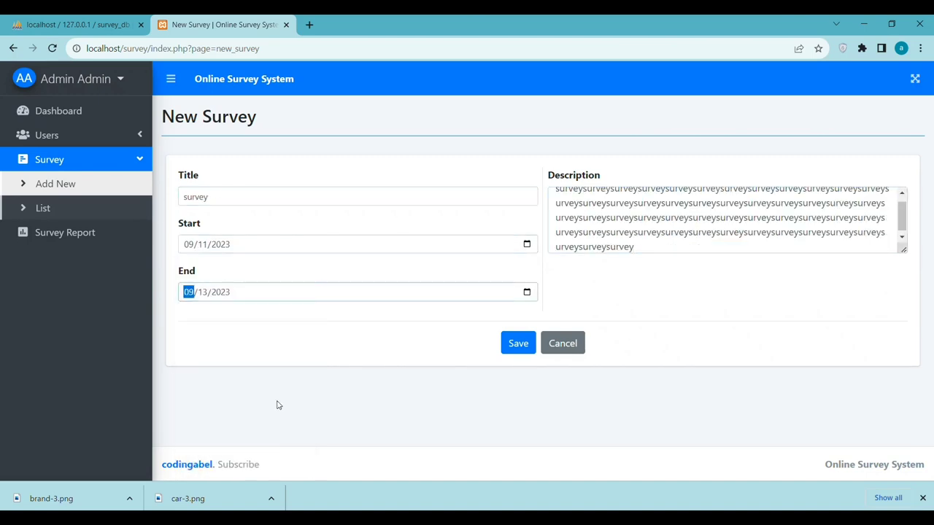
Open the survey list and look through the existing surveys
left_click(53, 209)
scroll(299, 355, "down", 3)
scroll(379, 358, "up", 1)
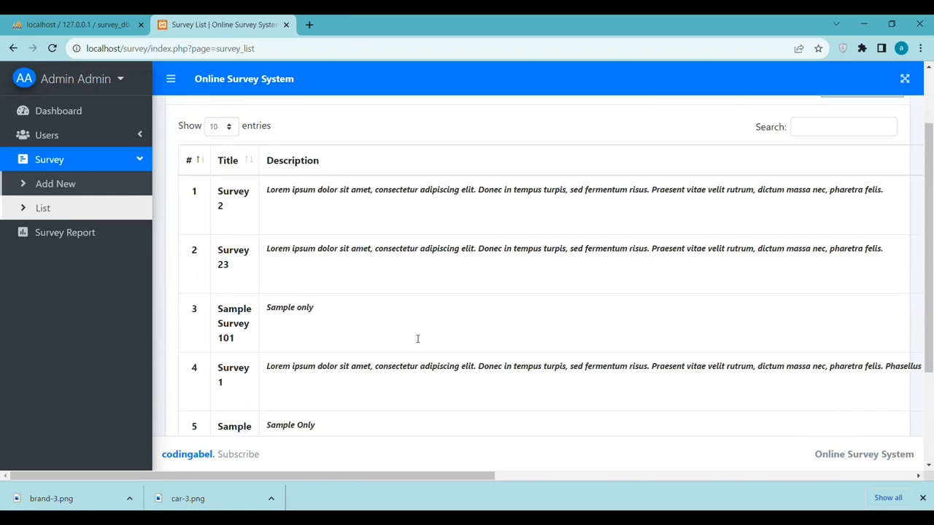
Open the survey report for the survey titled "survey", preview its printout and cancel the printing
left_click(40, 232)
left_click(247, 365)
left_click(894, 173)
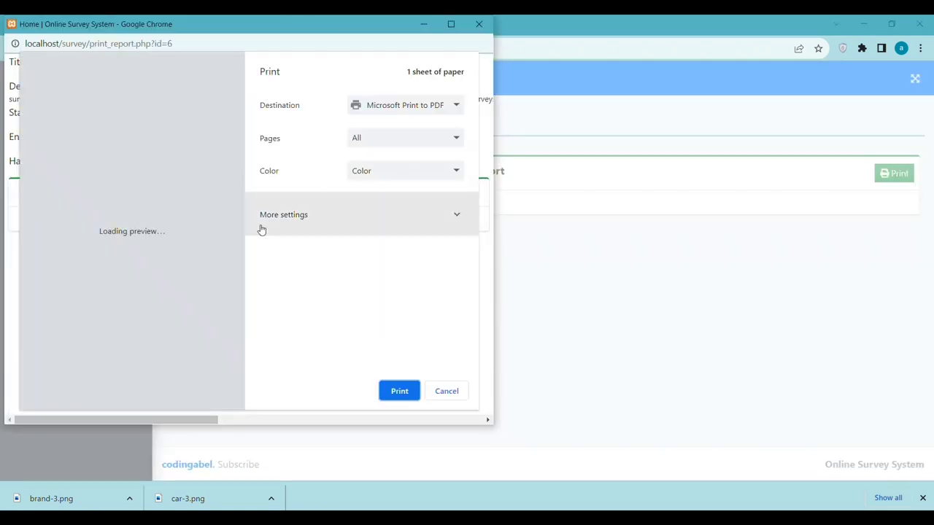
left_click(446, 391)
Switch from the admin to the staff account and submit an answer to the survey titled "survey"
left_click(73, 78)
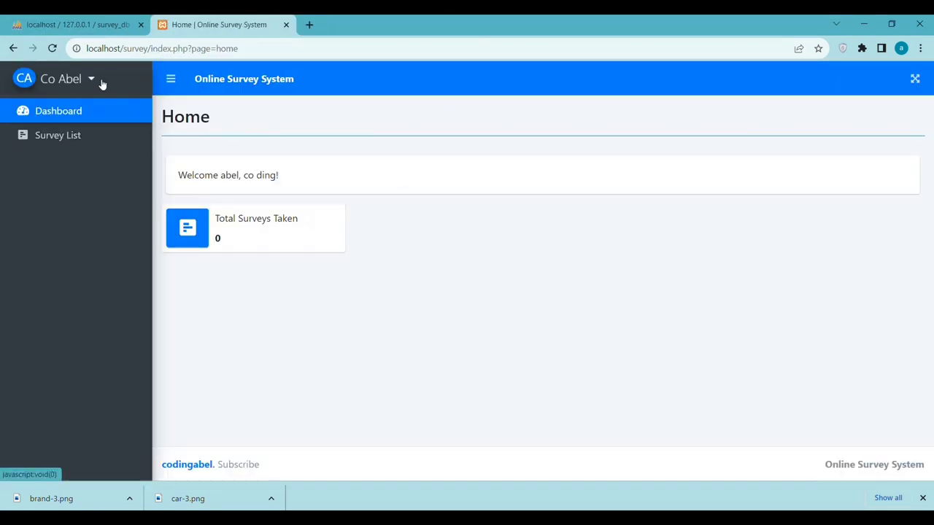
left_click(75, 142)
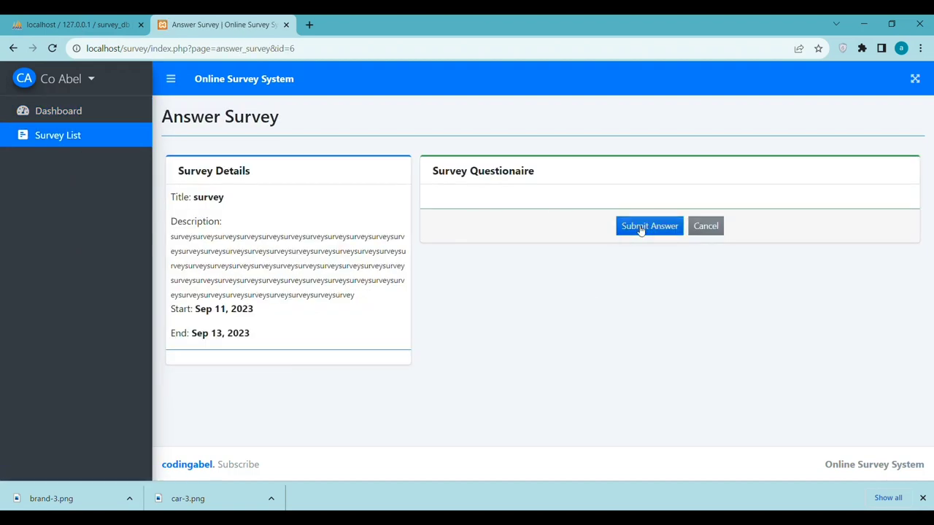
left_click(641, 227)
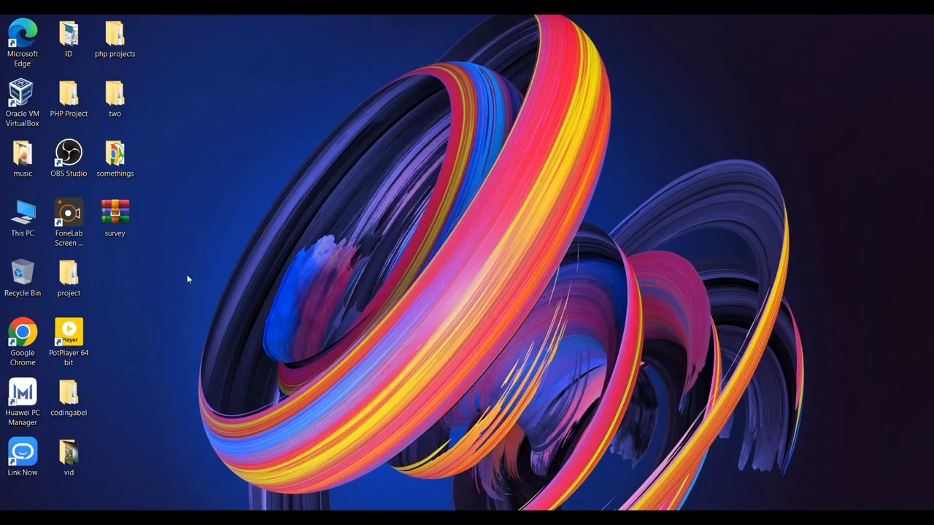
Extract the survey archive on the desktop into C:\xampp\htdocs with WinRAR
left_click_drag(192, 210, 168, 213)
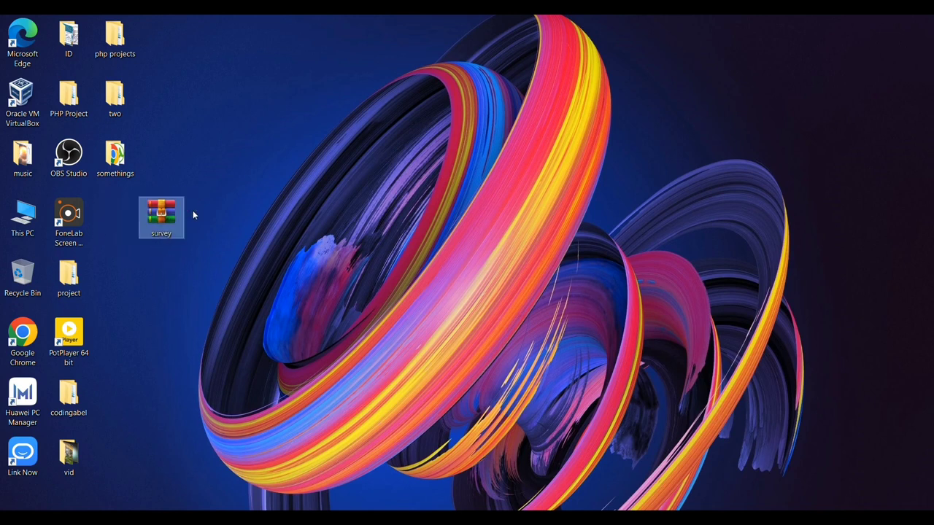
right_click(156, 215)
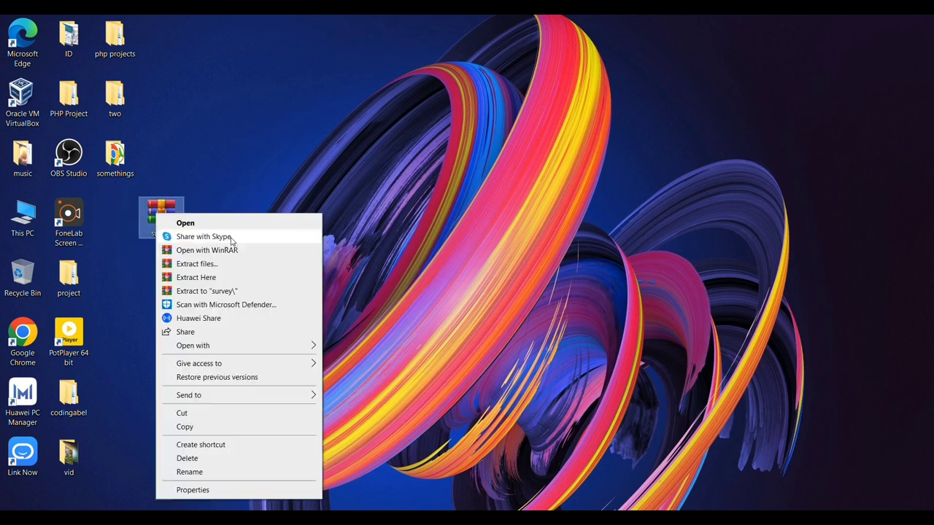
left_click(204, 264)
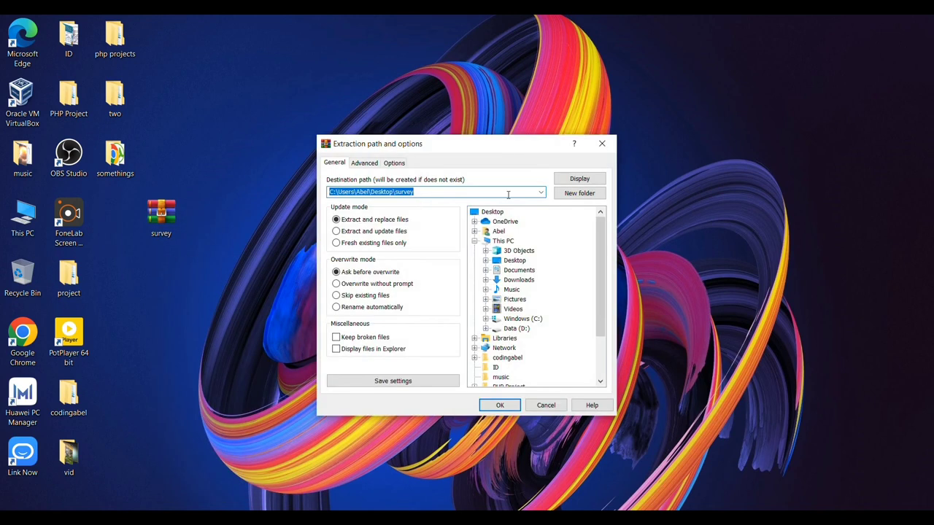
left_click(540, 192)
left_click(383, 205)
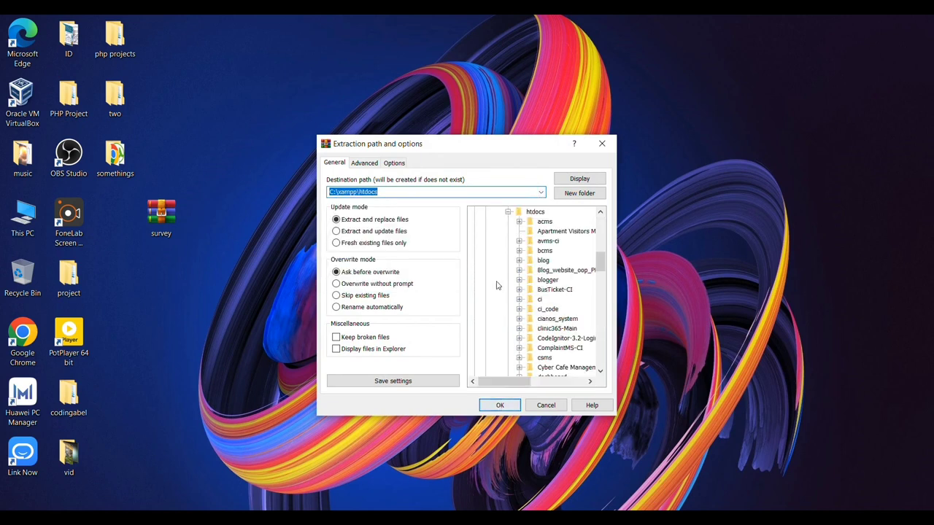
scroll(536, 248, "up", 1)
left_click(535, 242)
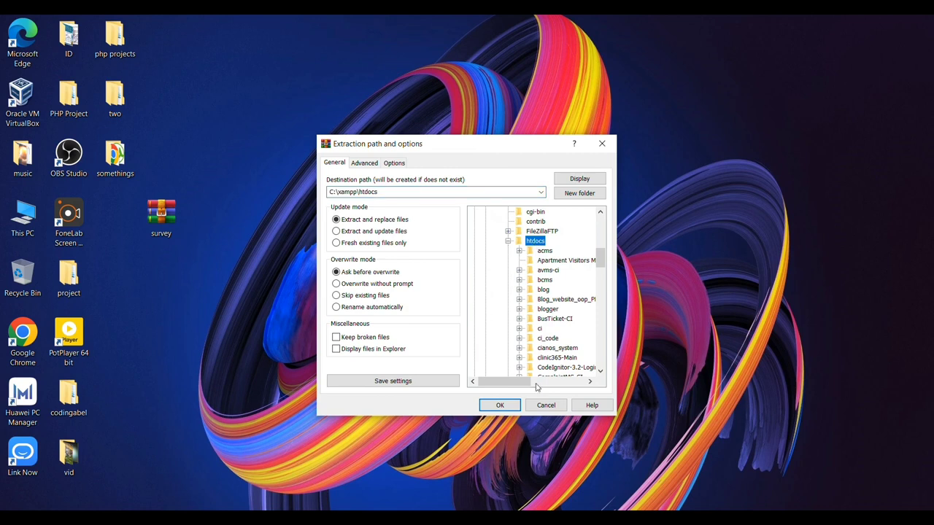
left_click(510, 405)
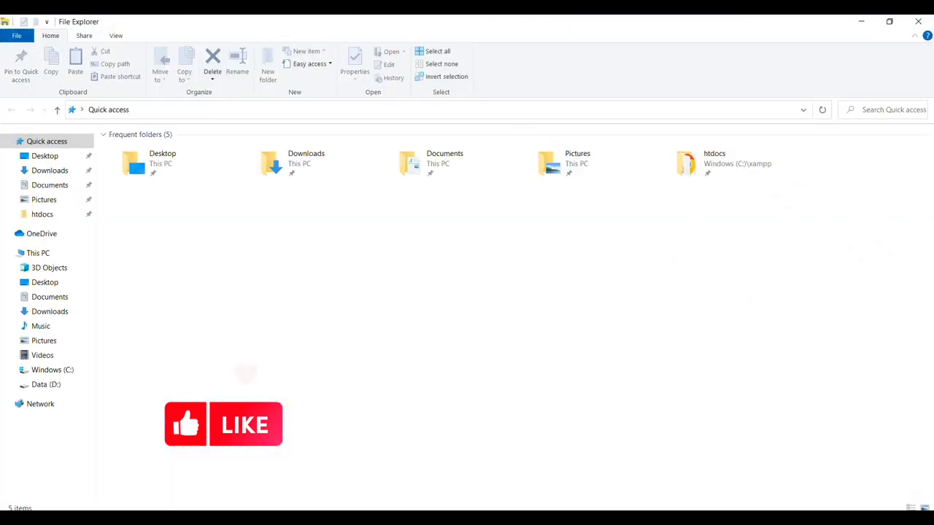
In File Explorer, open the readme text file in the survey folder inside htdocs
left_click(48, 215)
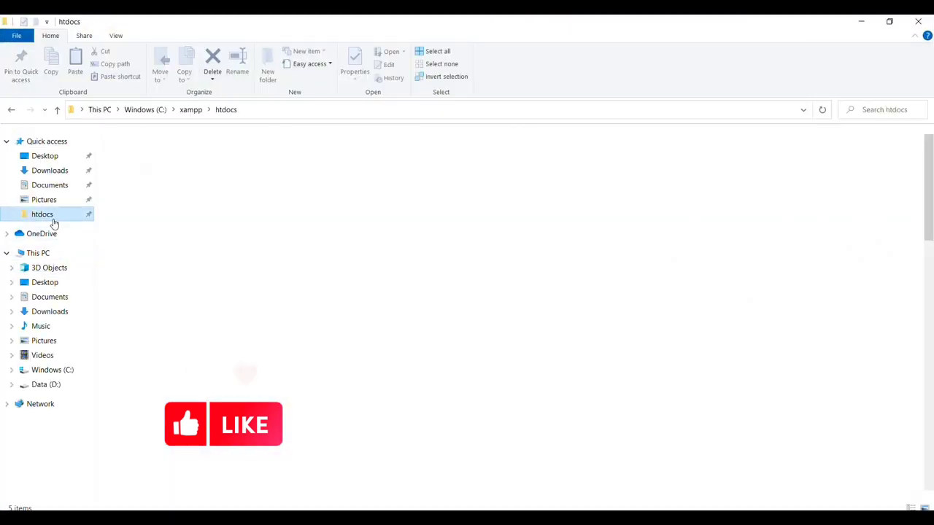
scroll(452, 257, "down", 16)
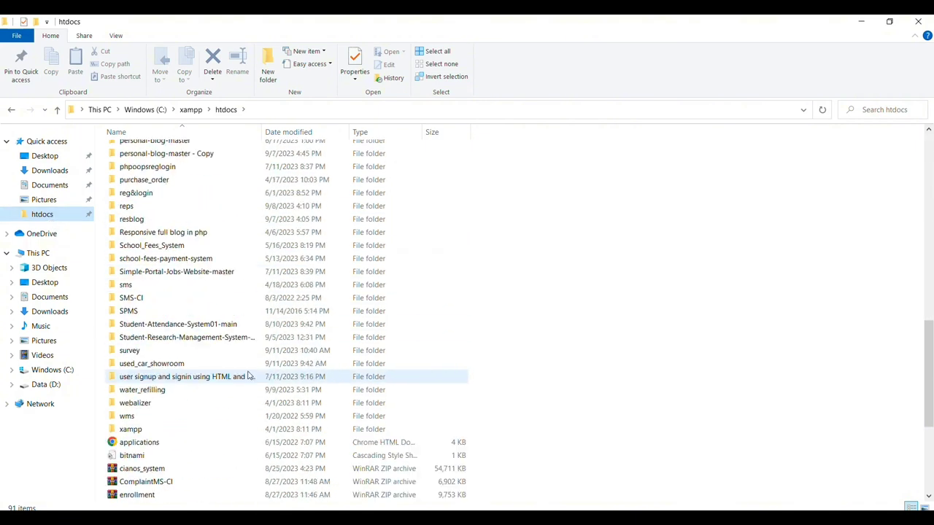
left_click(132, 352)
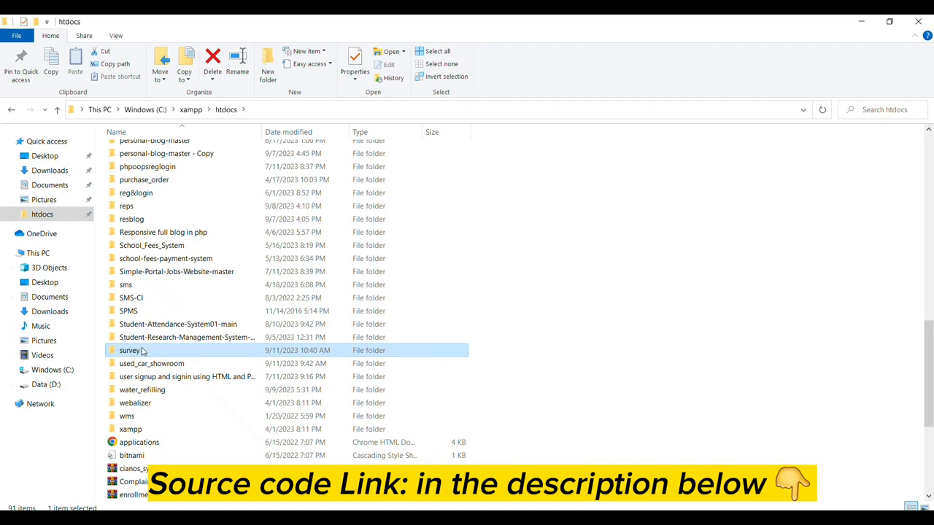
double_click(143, 351)
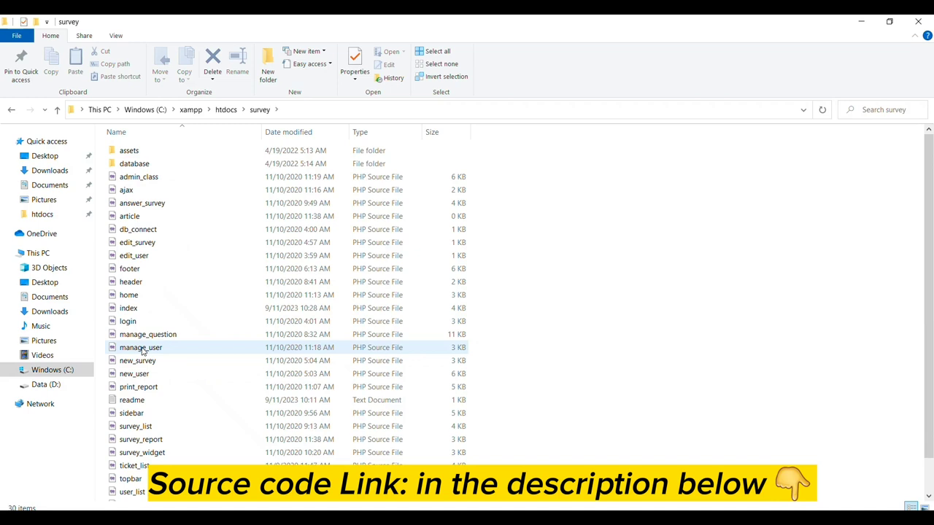
left_click(129, 402)
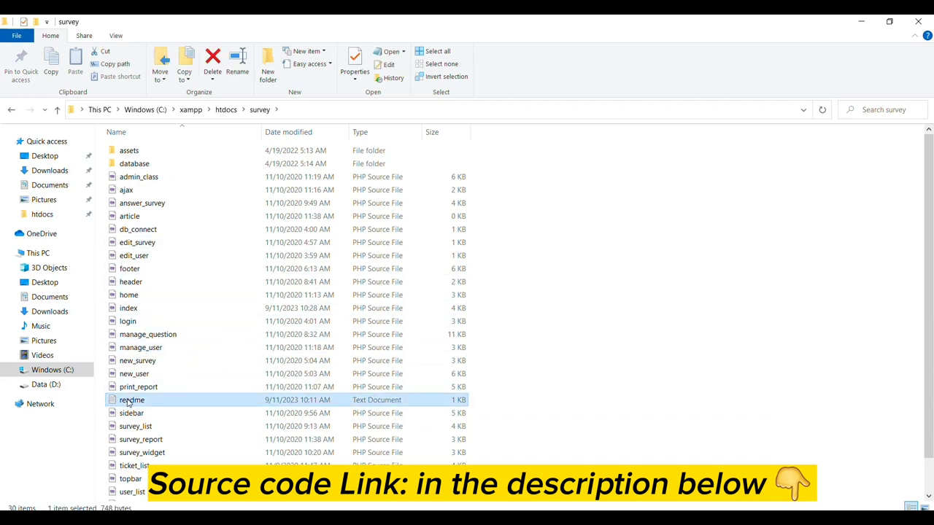
double_click(128, 402)
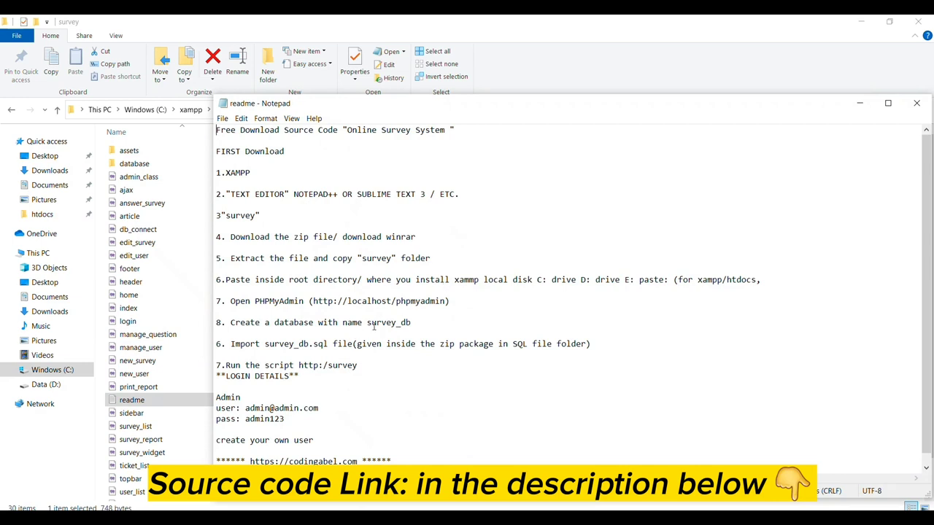
Read the readme's setup instructions on downloading, extracting and placing the survey folder in the web root
scroll(374, 327, "down", 1)
scroll(409, 312, "up", 1)
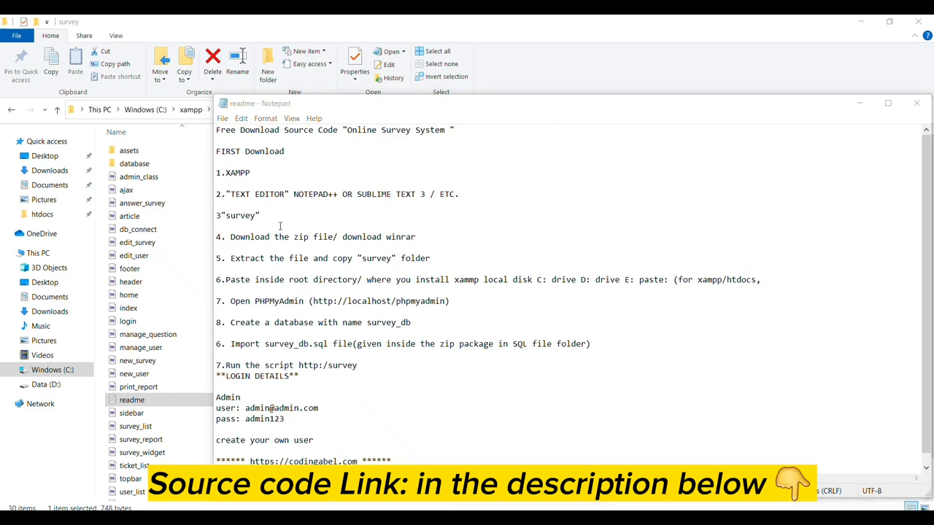
left_click_drag(232, 237, 416, 239)
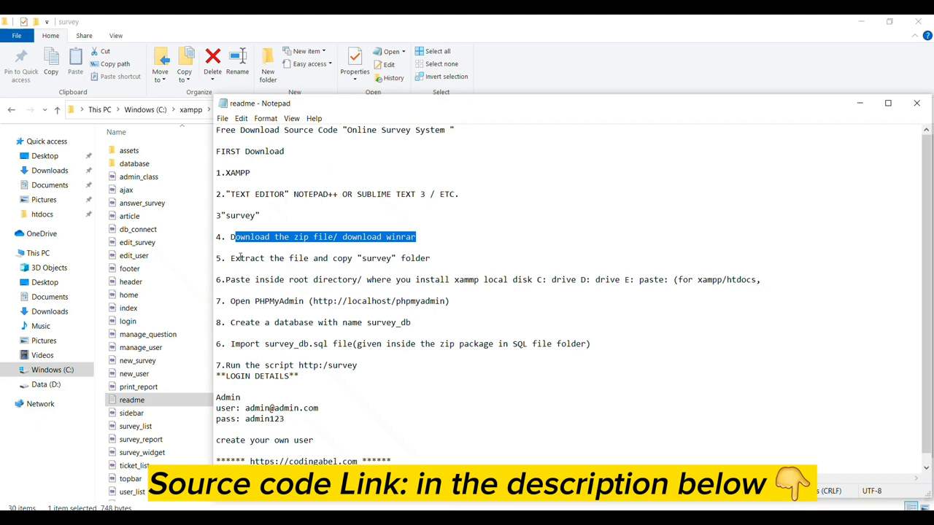
left_click(226, 258)
left_click_drag(225, 279, 765, 282)
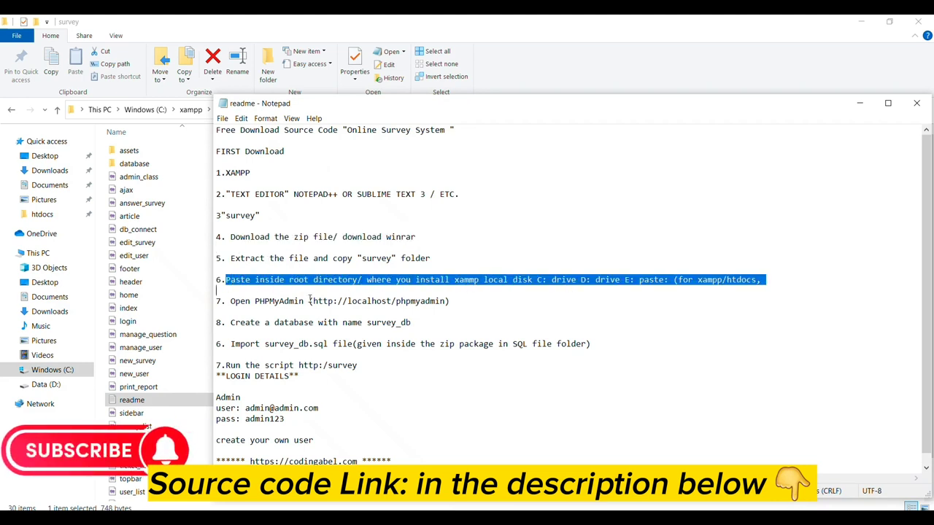
left_click_drag(313, 302, 435, 306)
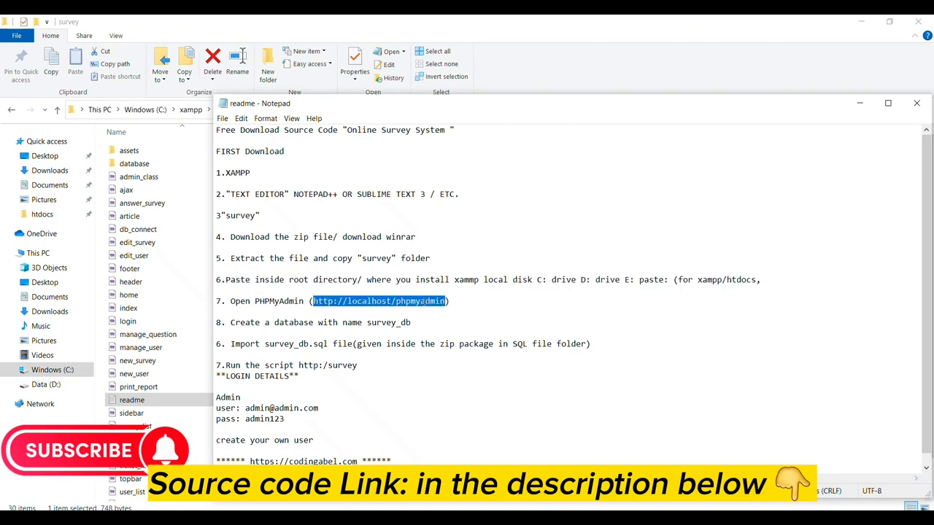
right_click(424, 302)
left_click(449, 337)
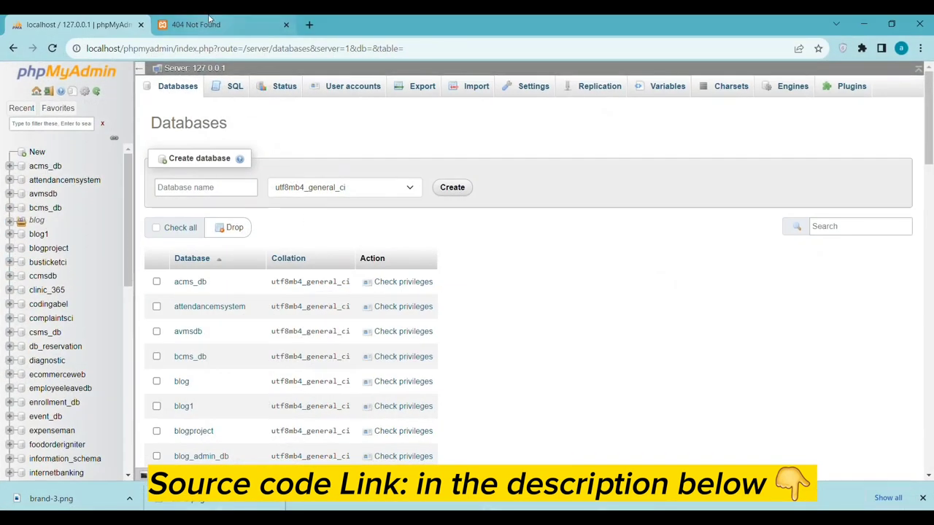
left_click(209, 22)
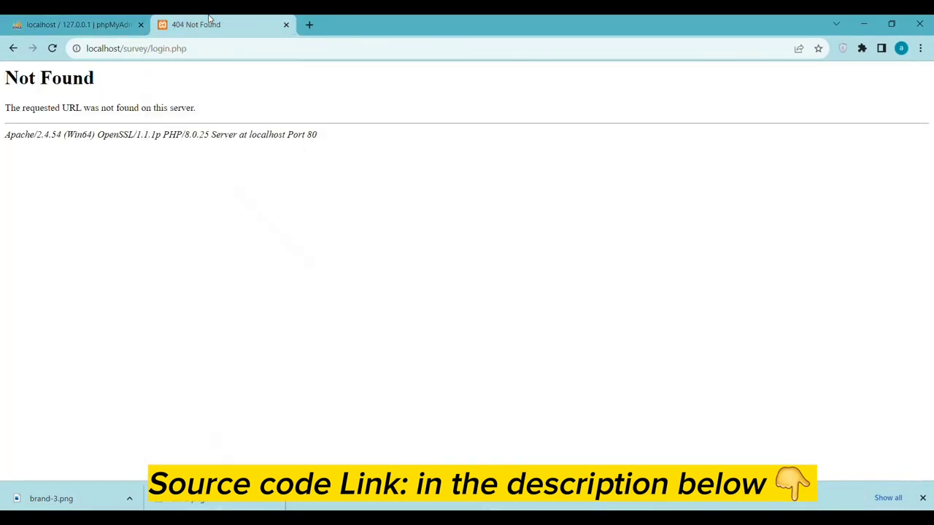
left_click(156, 48)
right_click(158, 50)
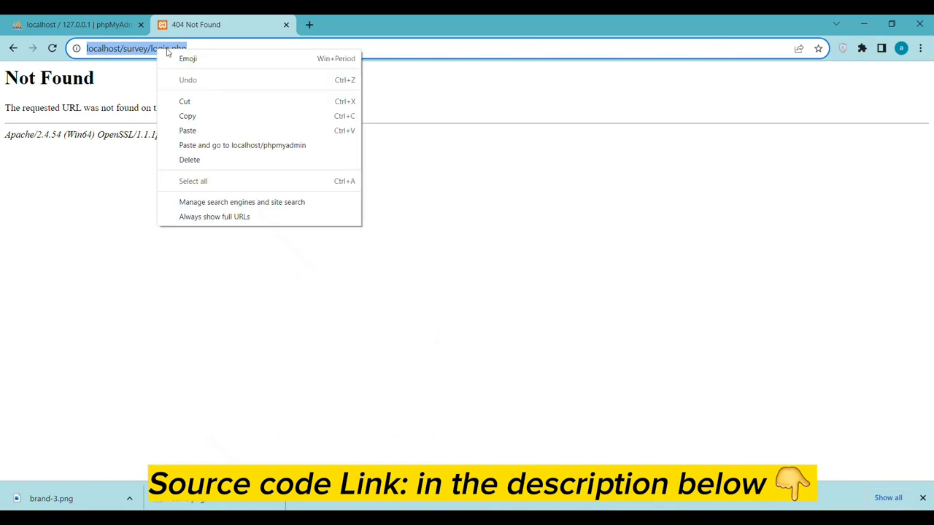
left_click(189, 132)
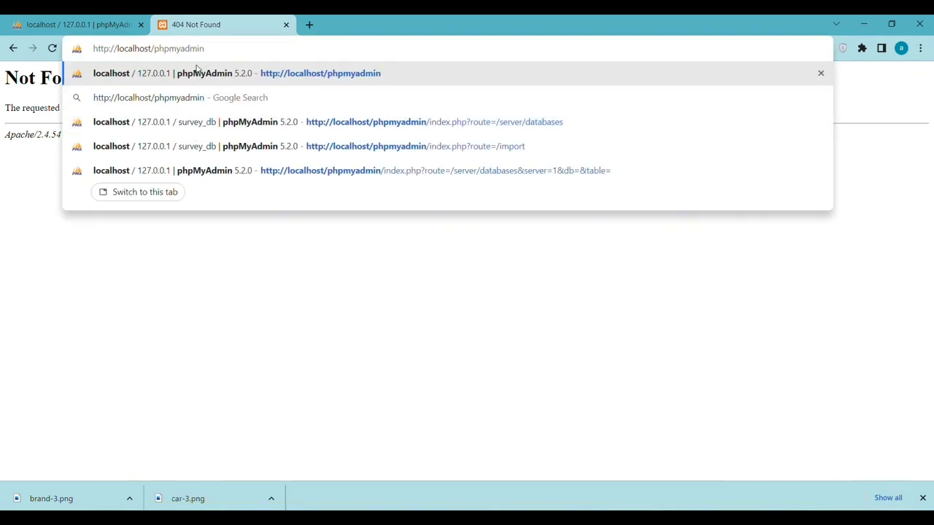
key("Return")
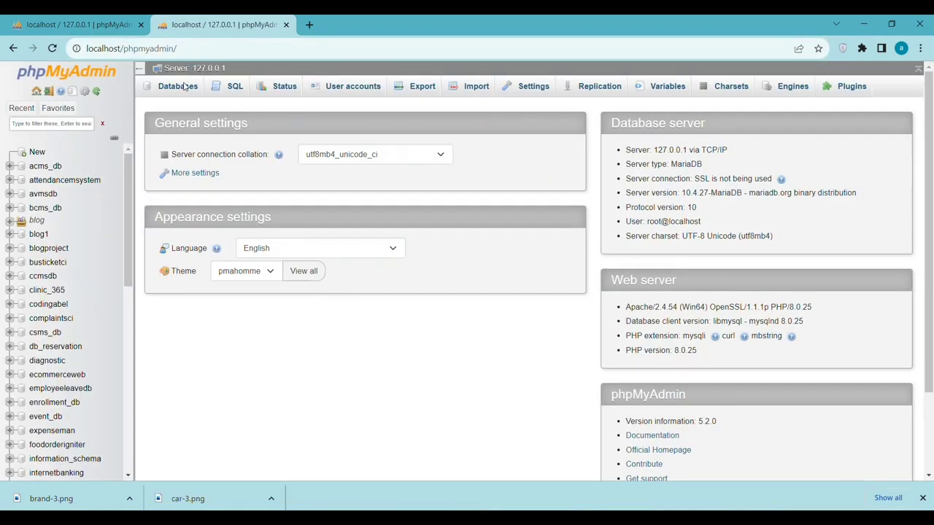
left_click(185, 86)
left_click(143, 24)
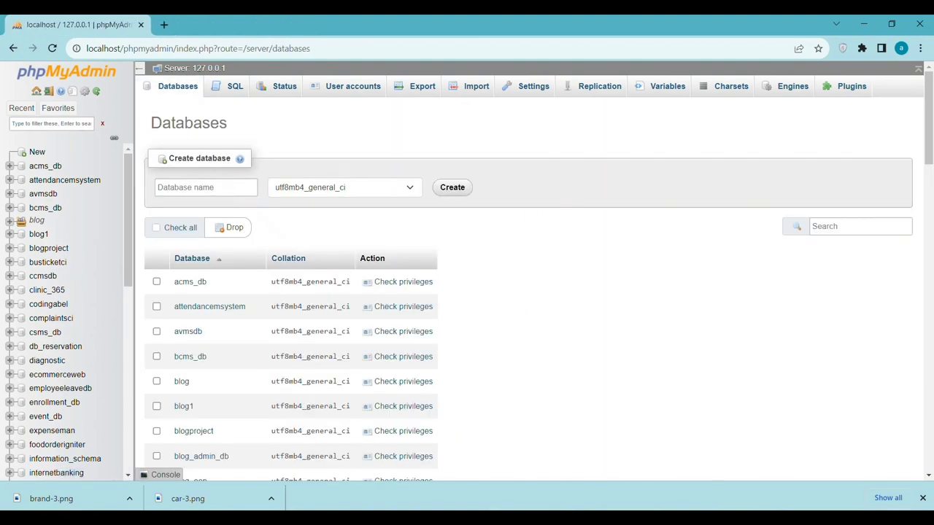
Switch to the readme in Notepad and copy the database name survey_db
key("alt+Tab")
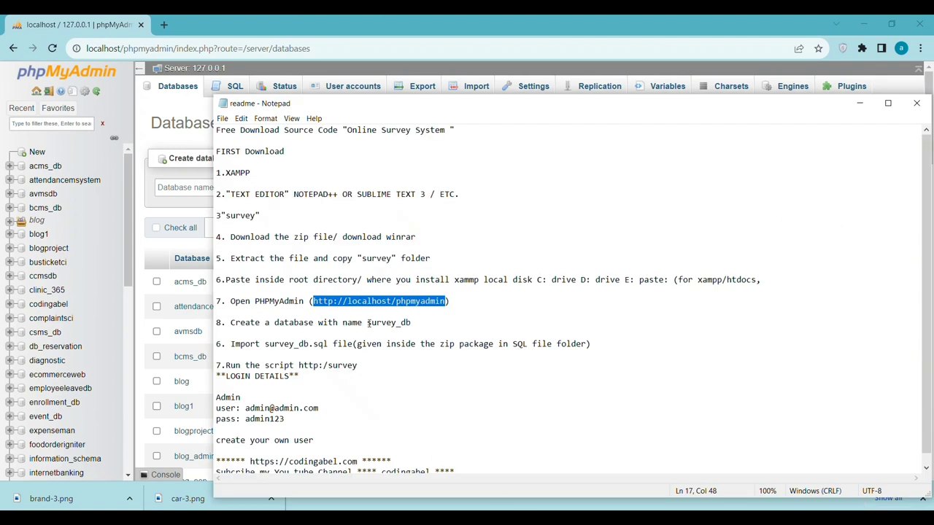
left_click_drag(369, 323, 406, 323)
left_click(403, 323)
double_click(403, 323)
right_click(403, 324)
left_click(453, 356)
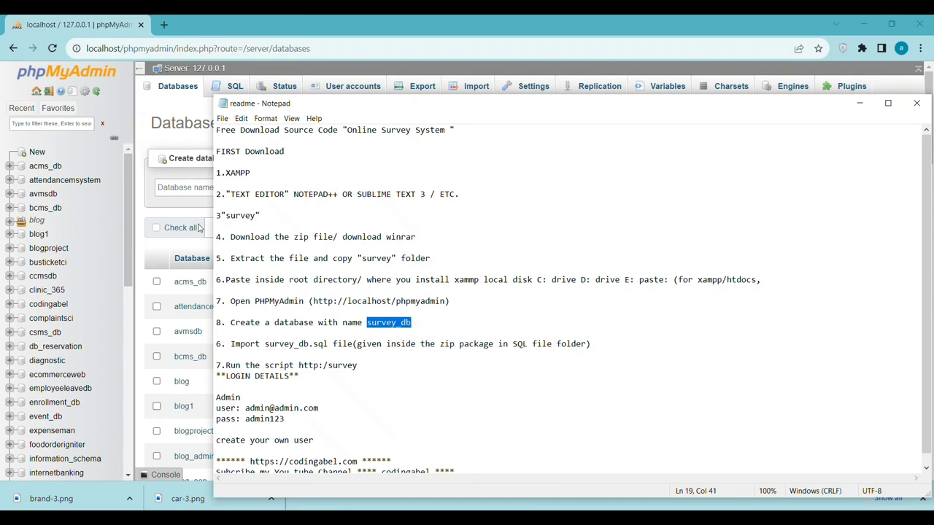
Create a database named survey_db in phpMyAdmin using the copied name
left_click(172, 187)
right_click(172, 188)
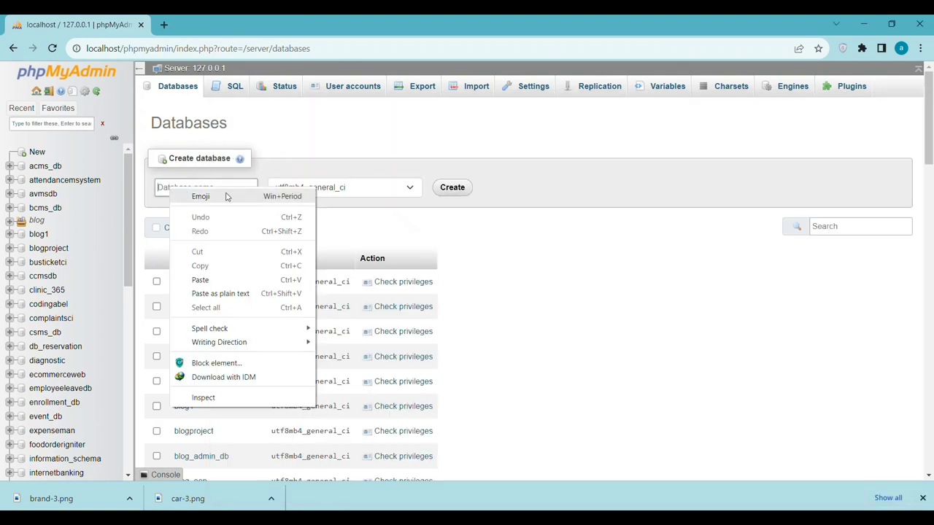
left_click(200, 280)
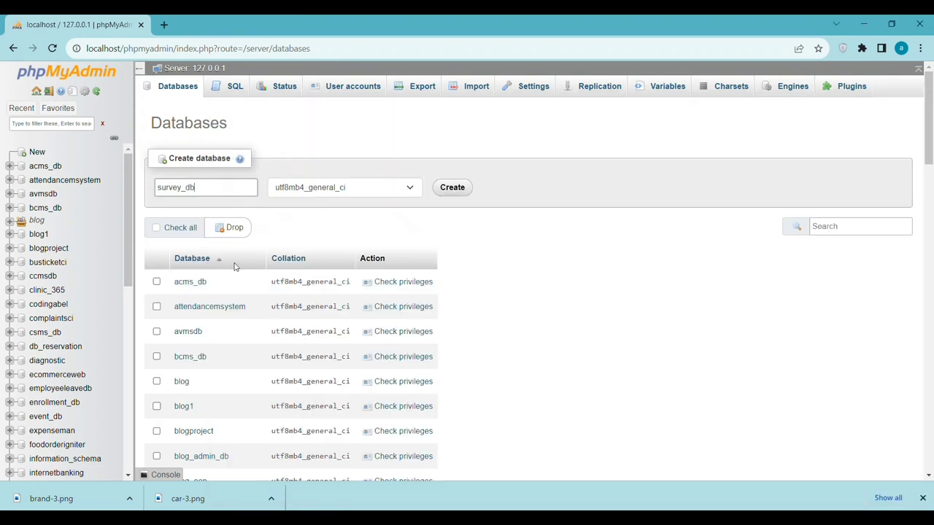
left_click(451, 189)
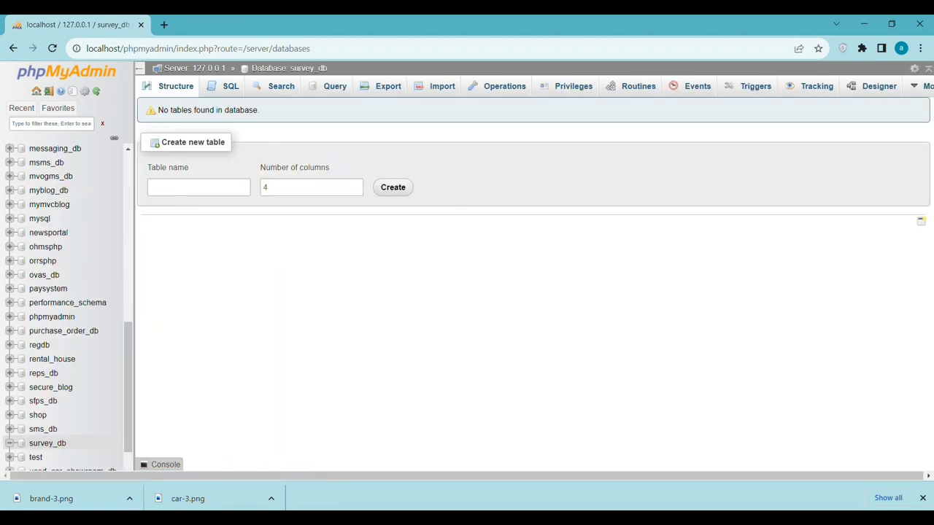
Check the readme's instruction on importing the survey_db.sql file, and return to phpMyAdmin in Chrome
key("alt+Tab")
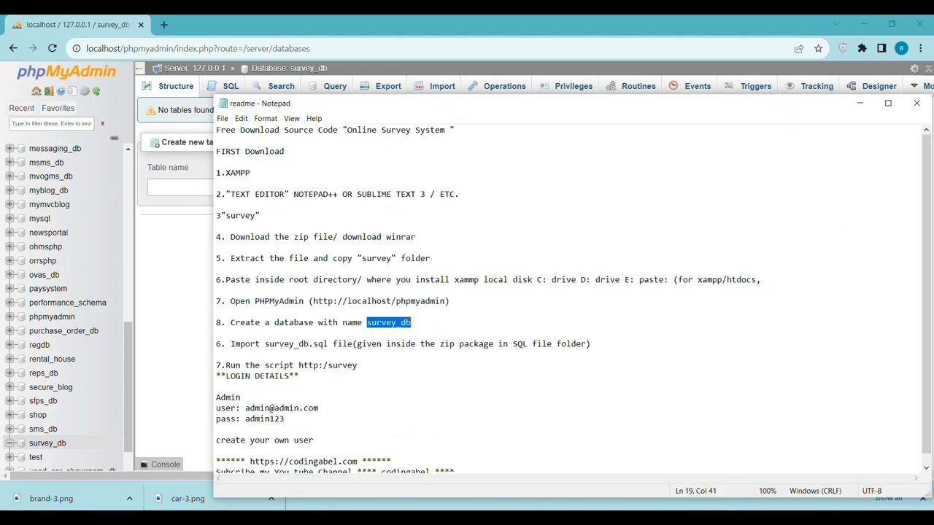
scroll(370, 324, "down", 1)
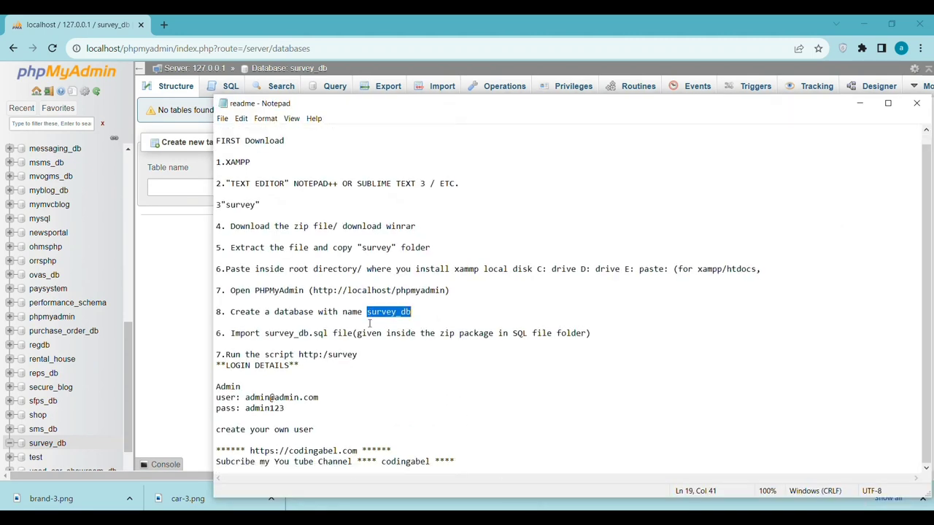
left_click_drag(266, 334, 320, 333)
double_click(247, 334)
key("alt+Tab")
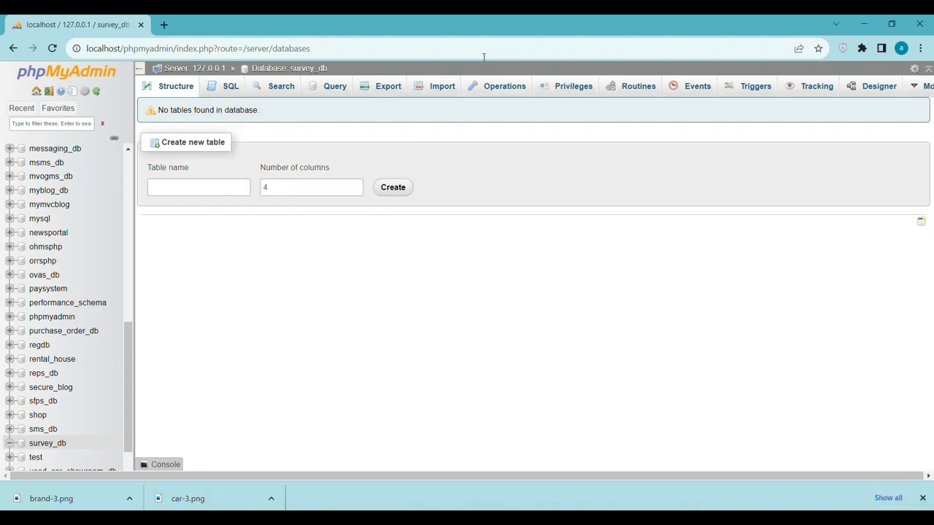
Import survey_db.sql from the xampp/htdocs/survey/database folder into the survey_db database with the default import options
left_click(423, 87)
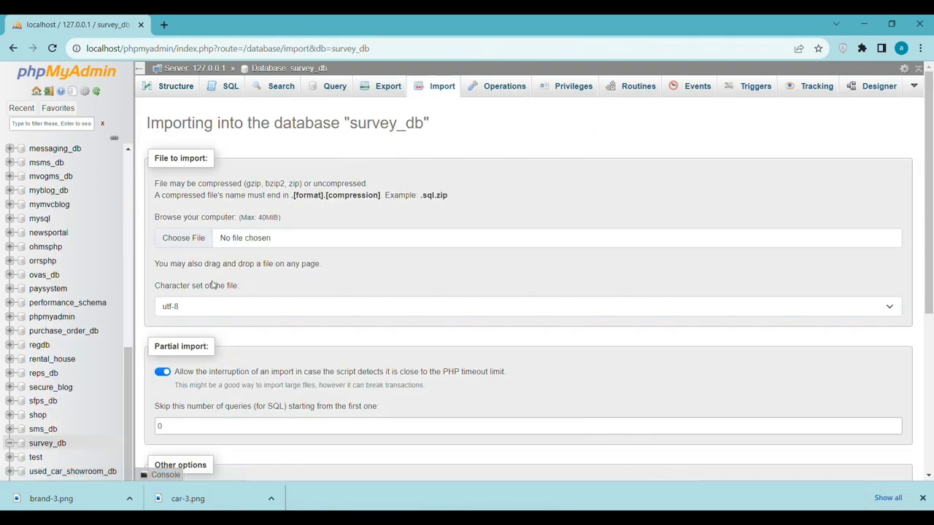
left_click(180, 245)
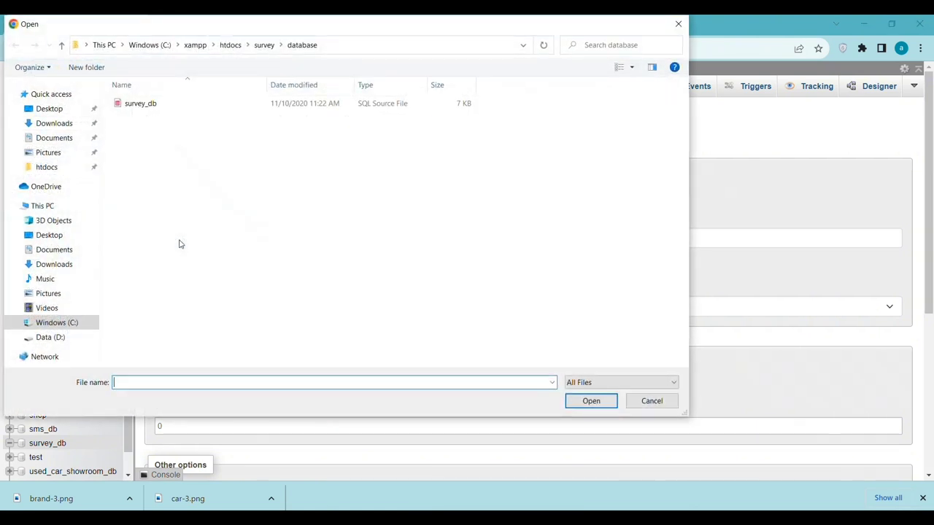
left_click(264, 45)
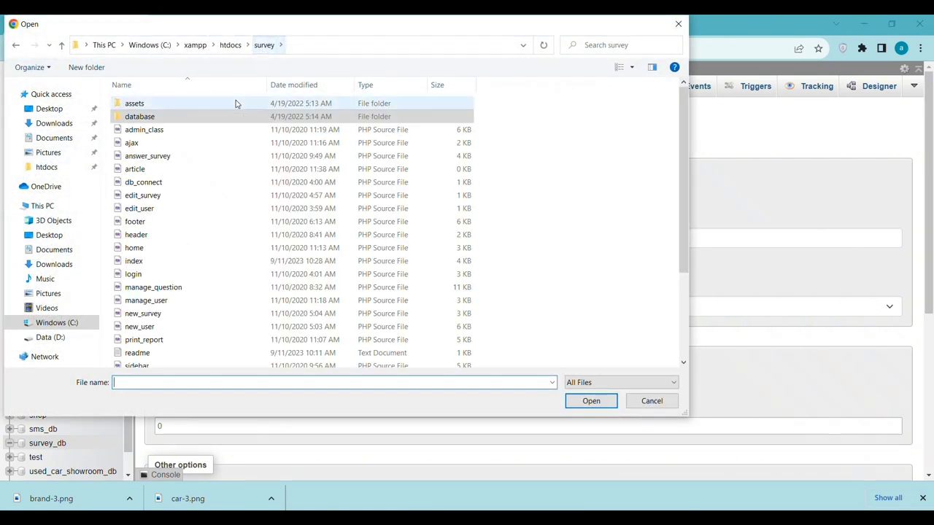
double_click(160, 119)
left_click(167, 108)
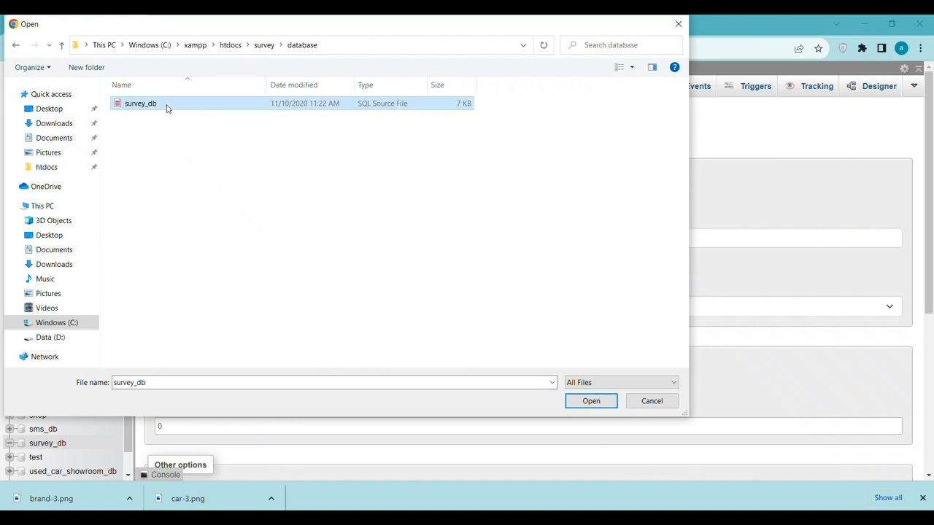
left_click(599, 402)
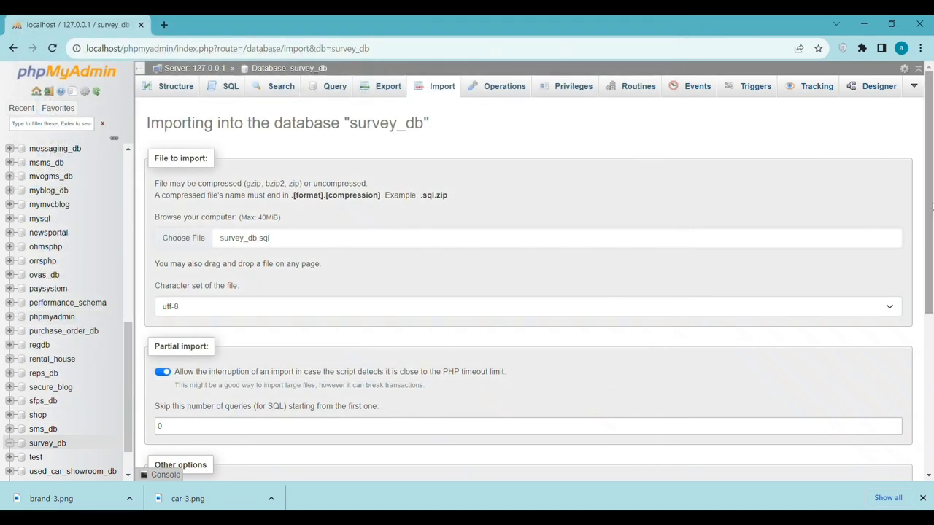
scroll(460, 375, "down", 4)
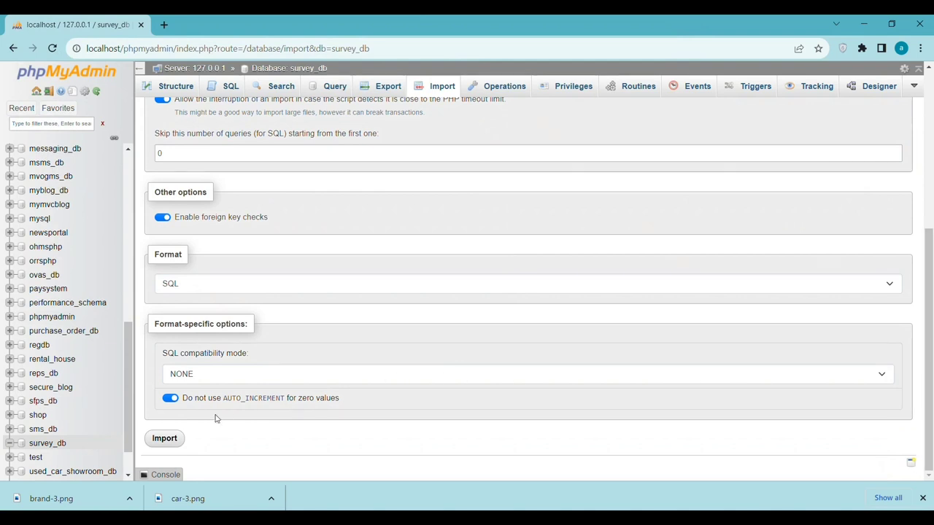
left_click(152, 438)
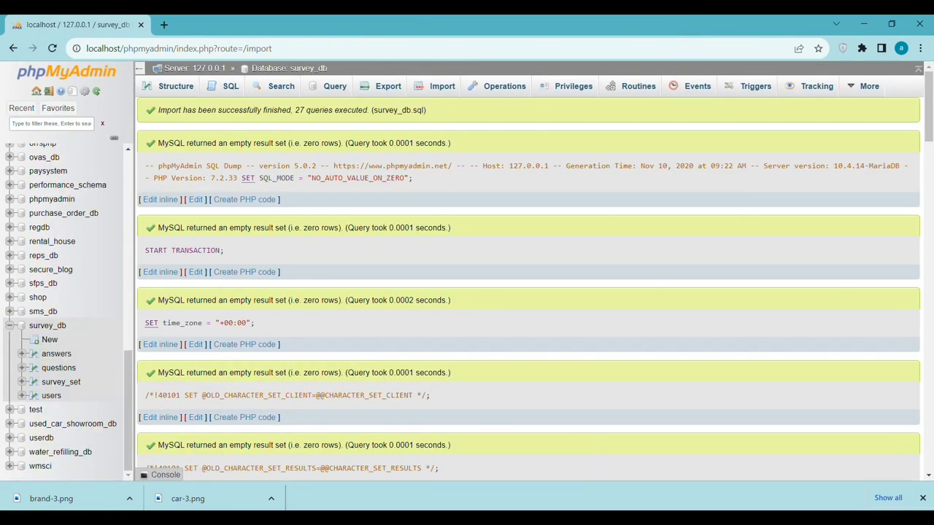
key("alt+Tab")
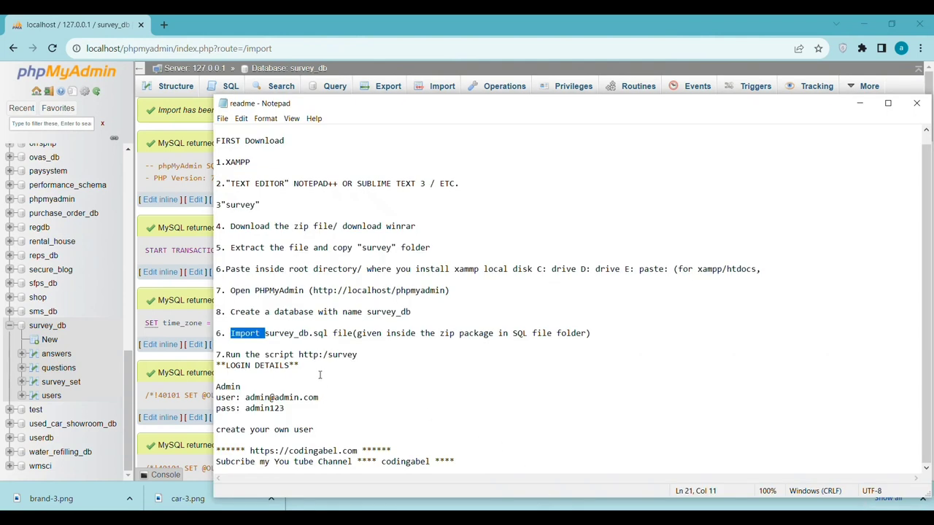
left_click_drag(226, 355, 289, 356)
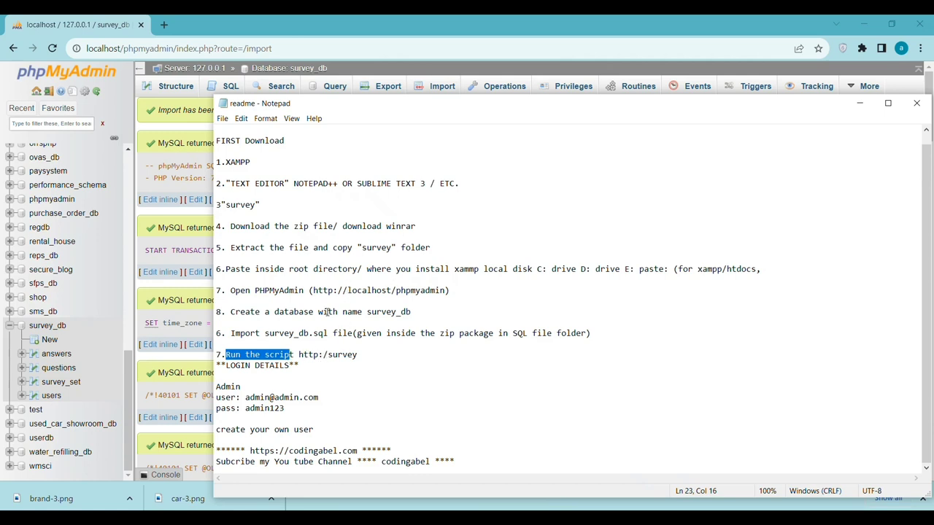
left_click_drag(313, 290, 394, 291)
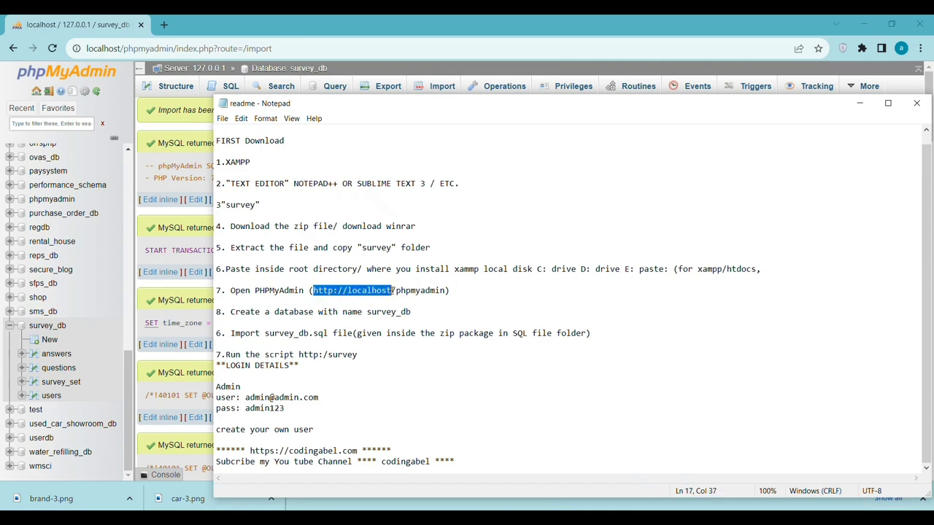
right_click(394, 291)
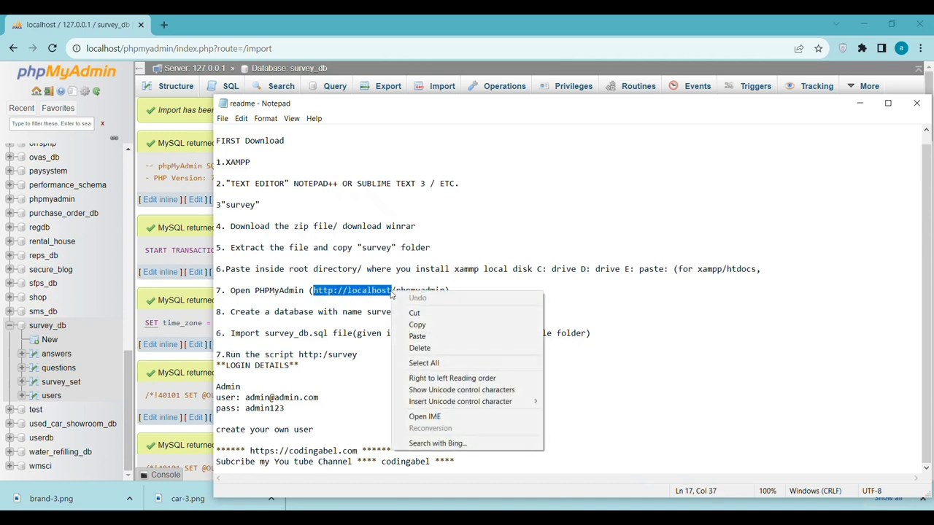
left_click(417, 326)
left_click(164, 24)
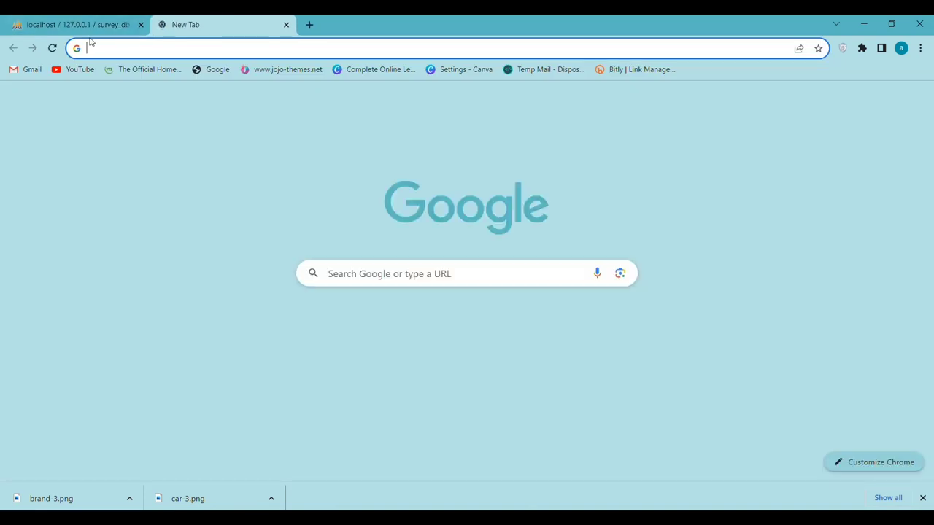
key("ctrl+v")
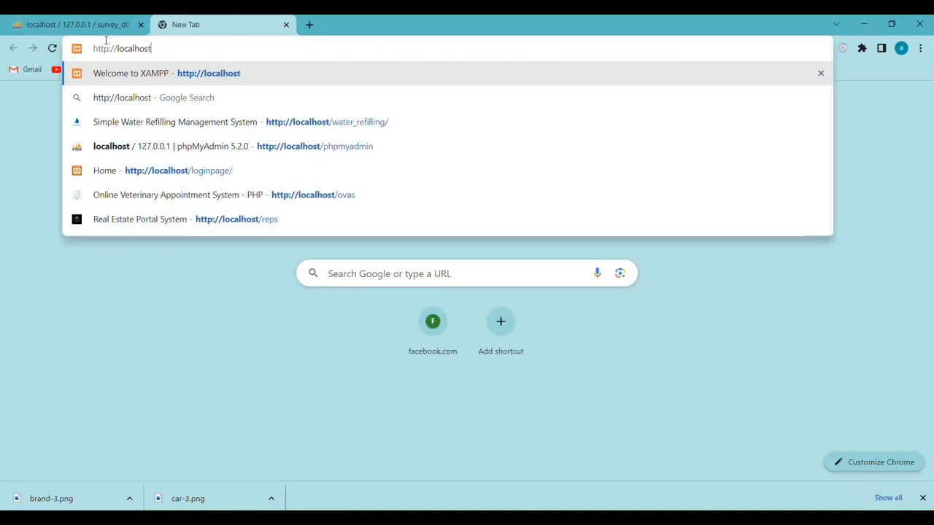
type("/")
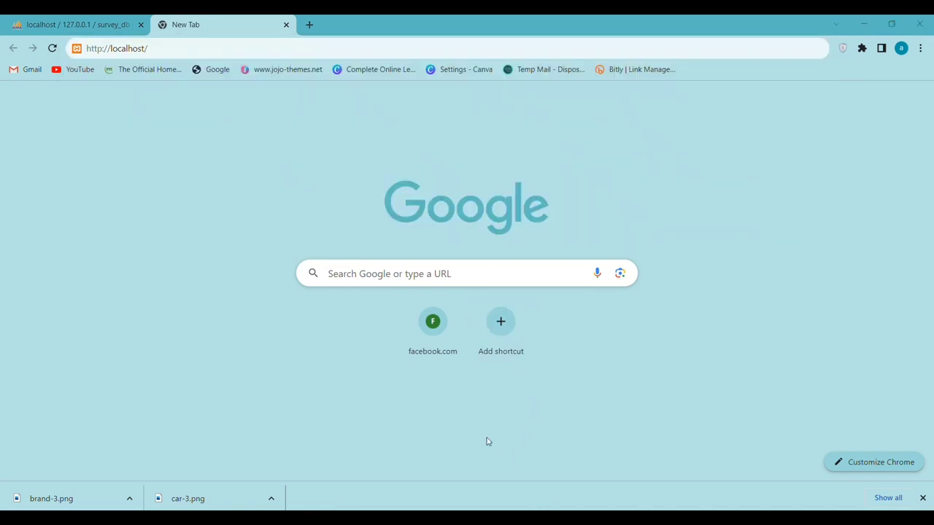
left_click(540, 506)
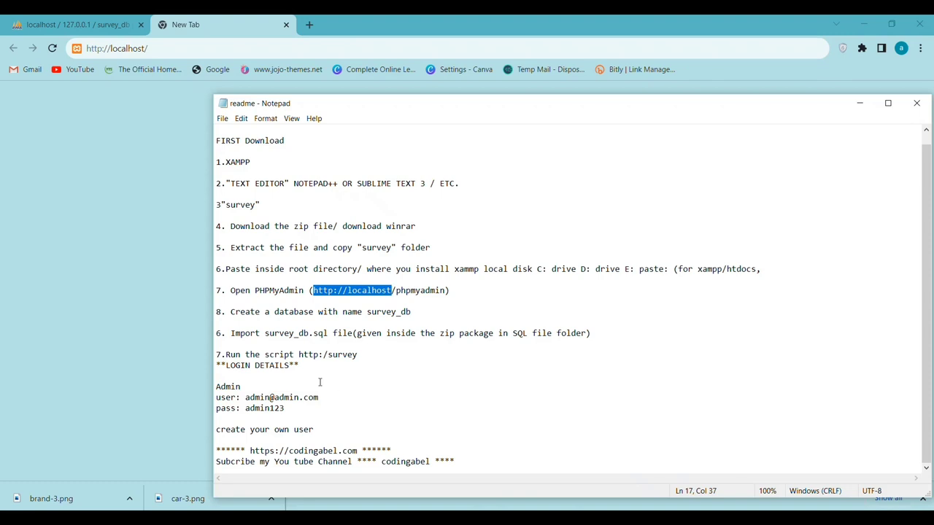
left_click_drag(364, 356, 338, 355)
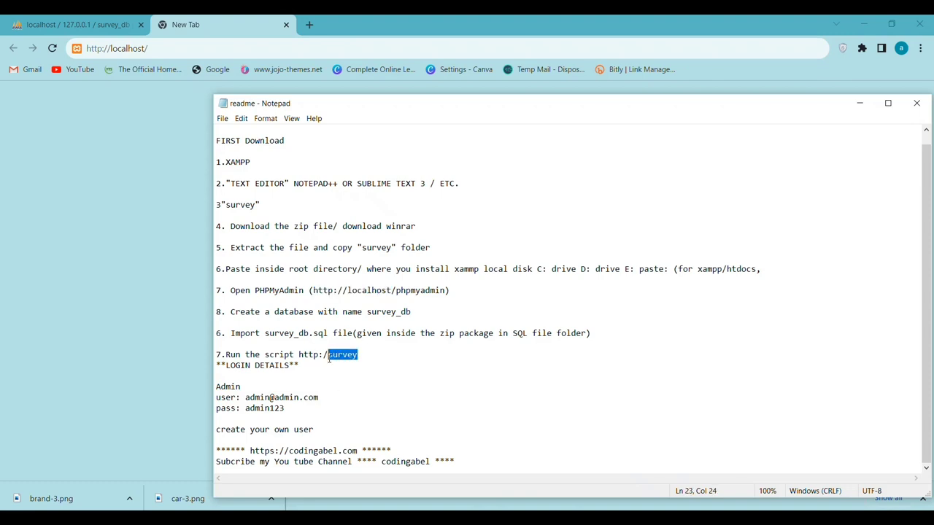
right_click(340, 357)
left_click(380, 232)
left_click(193, 48)
right_click(193, 48)
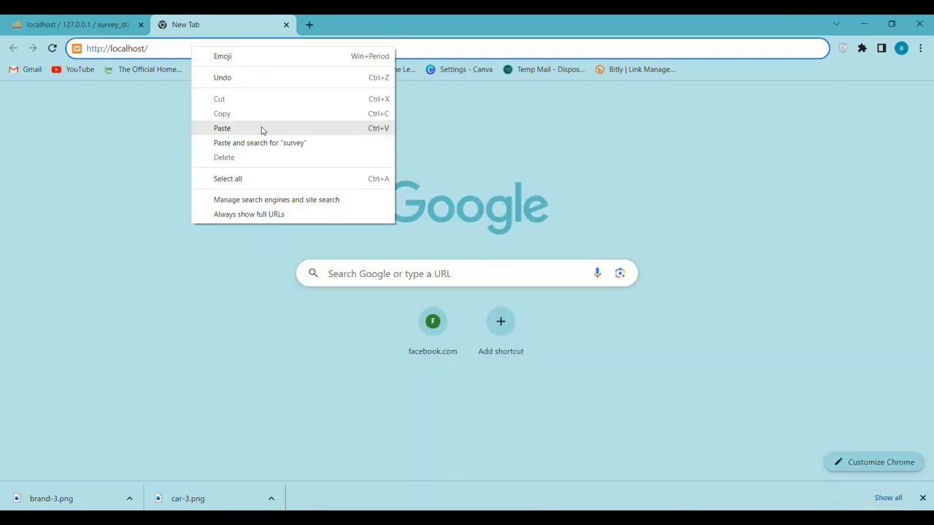
left_click(222, 128)
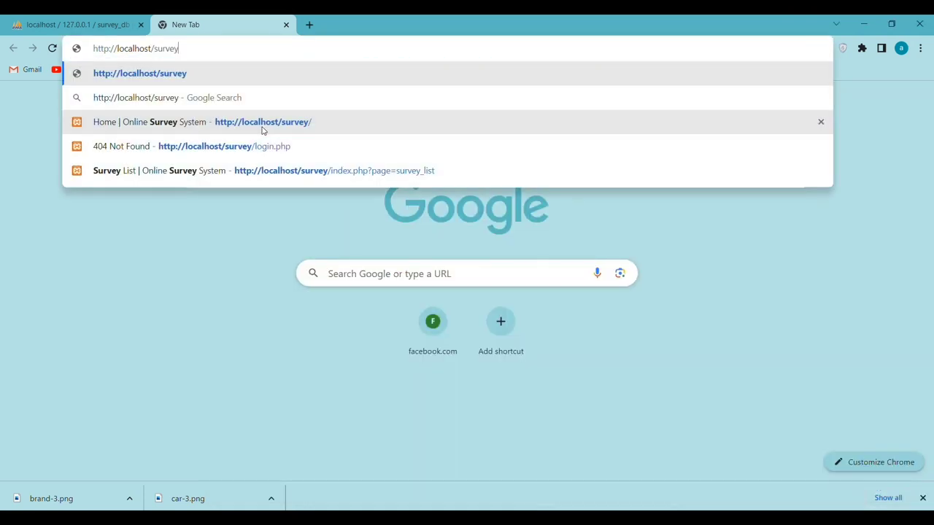
left_click(180, 74)
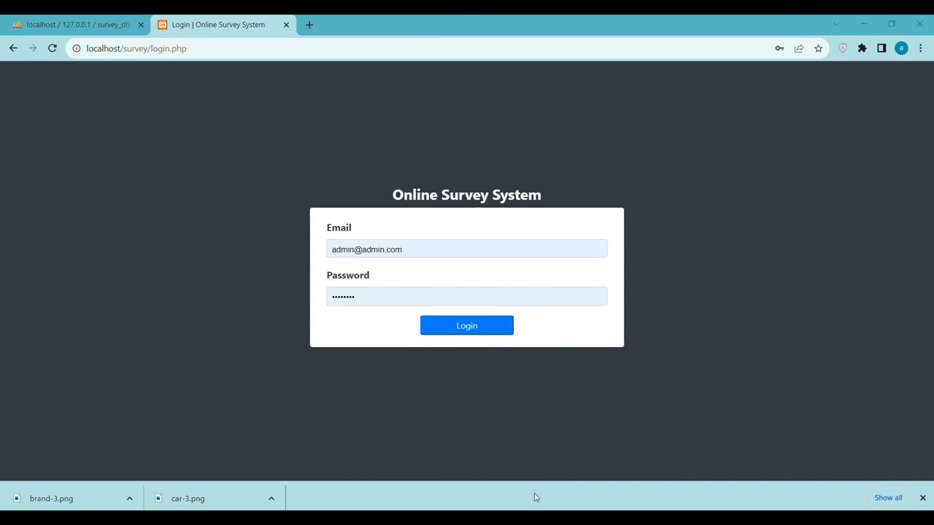
Switch to the readme in Notepad and copy the admin login e-mail
key("alt+Tab")
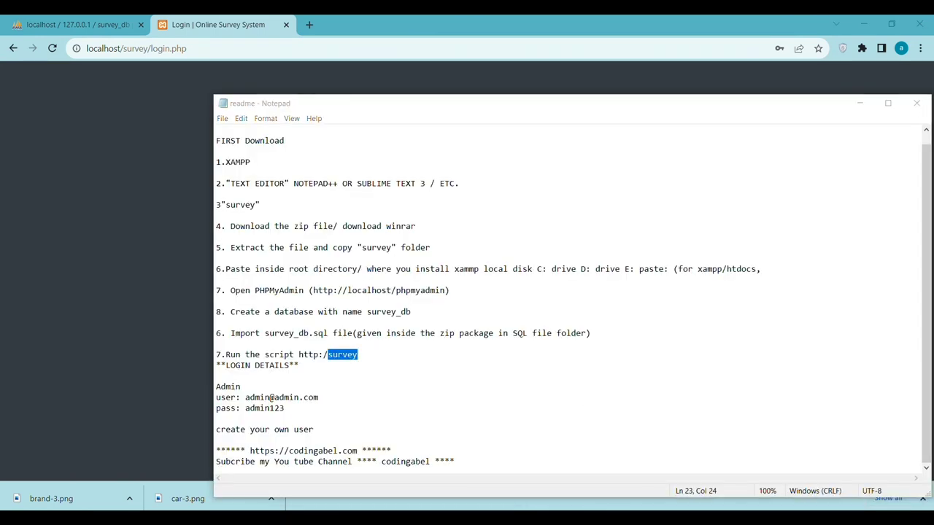
left_click(273, 397)
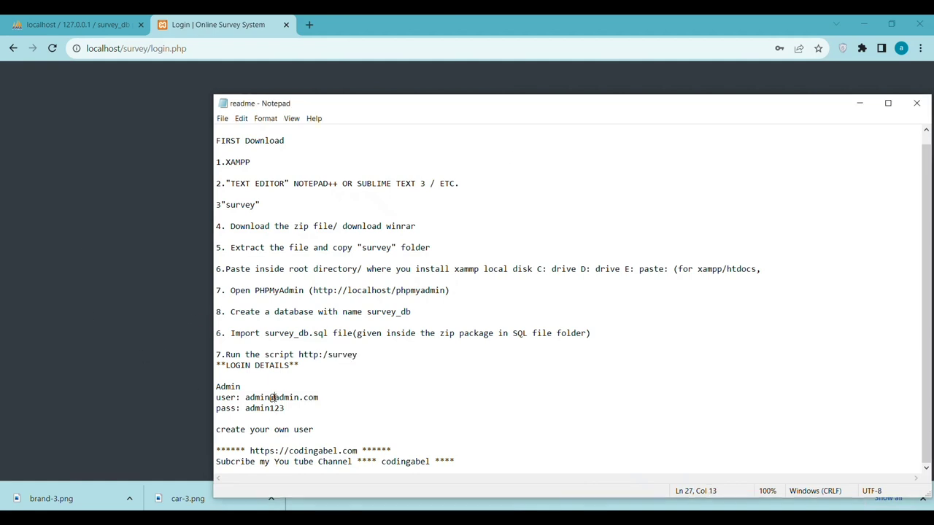
double_click(273, 397)
right_click(273, 398)
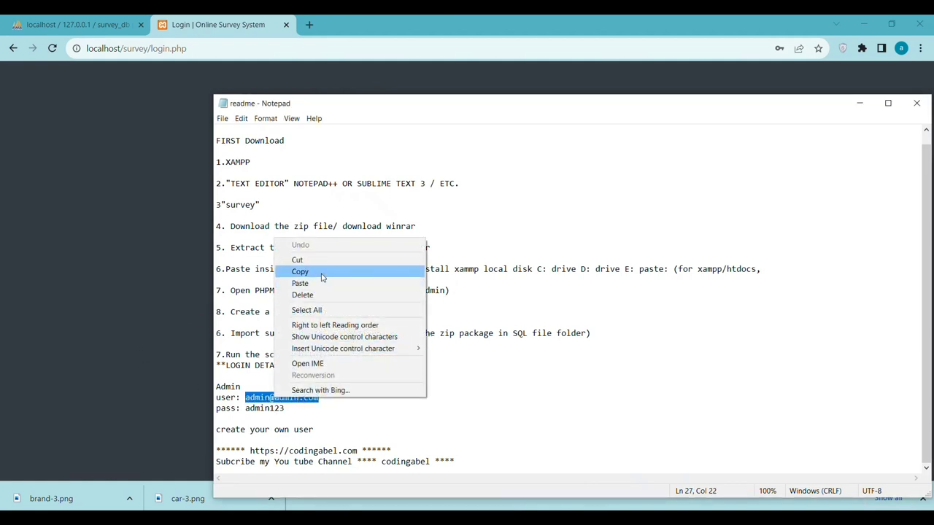
left_click(286, 272)
Replace the e-mail on the survey system's login page with the copied admin e-mail and log in using the prefilled password
key("alt+Tab")
left_click_drag(412, 247, 332, 249)
right_click(348, 248)
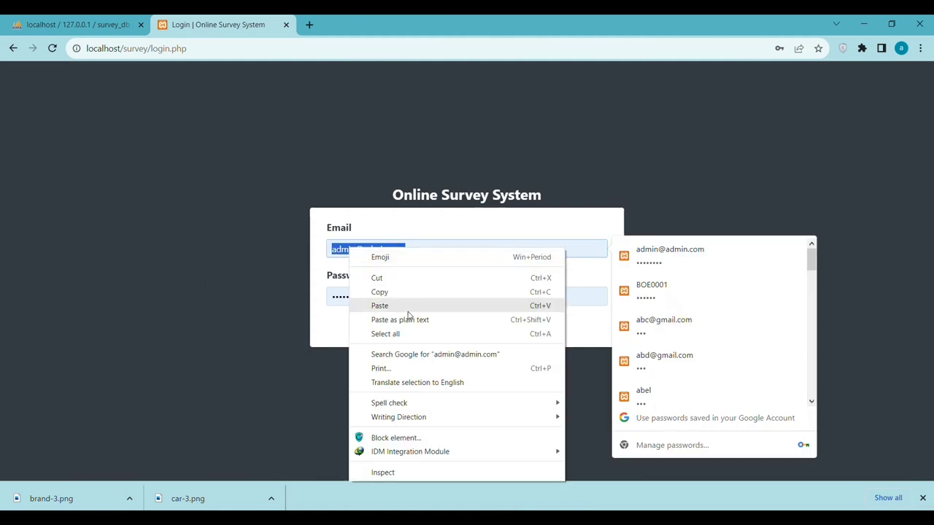
left_click(408, 310)
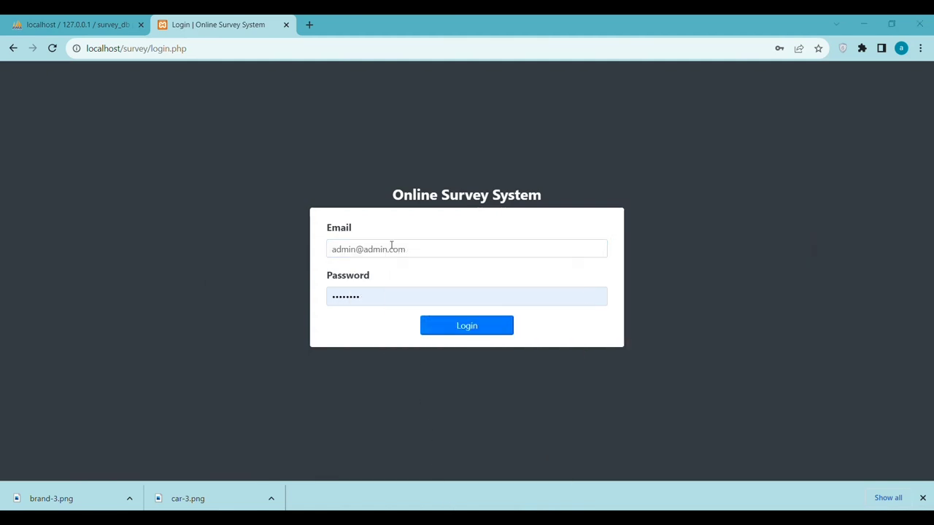
left_click(452, 253)
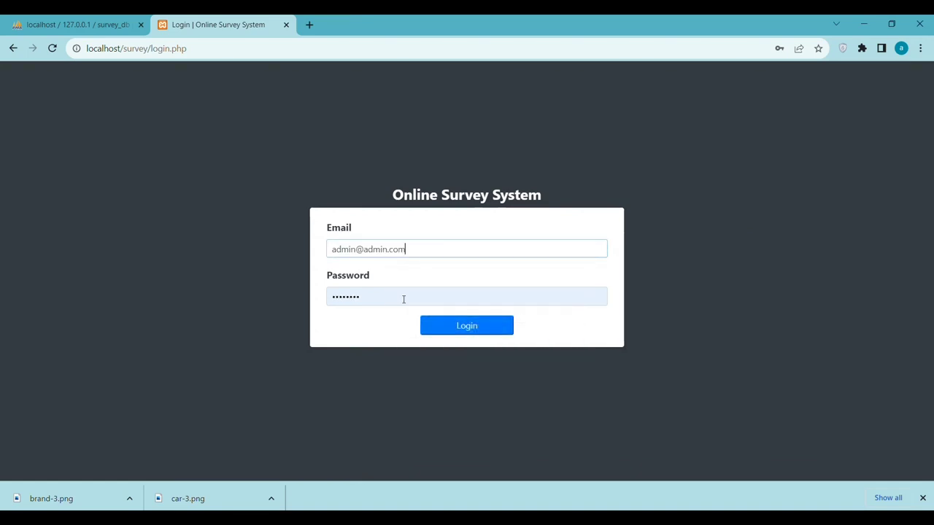
left_click(465, 327)
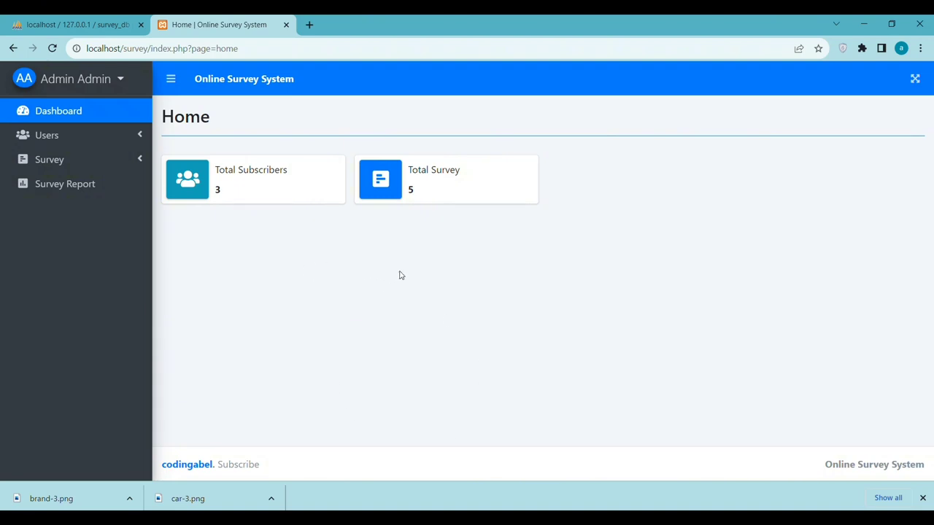
Open the form for adding a new user and fill in the first, middle and last name
left_click(92, 133)
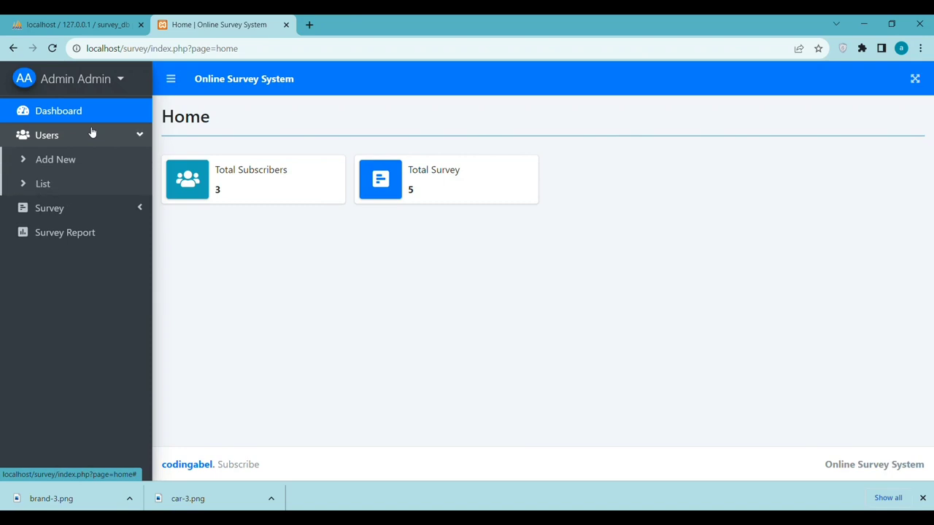
left_click(22, 161)
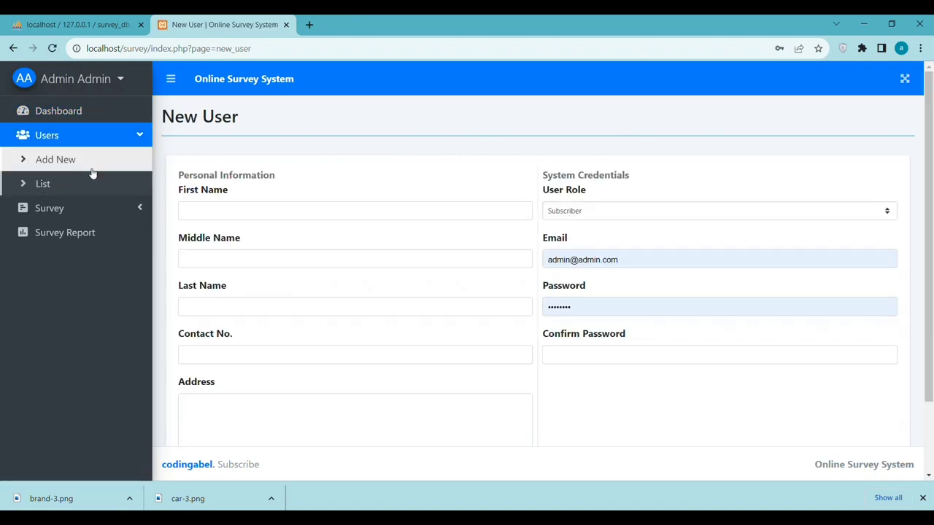
left_click(236, 210)
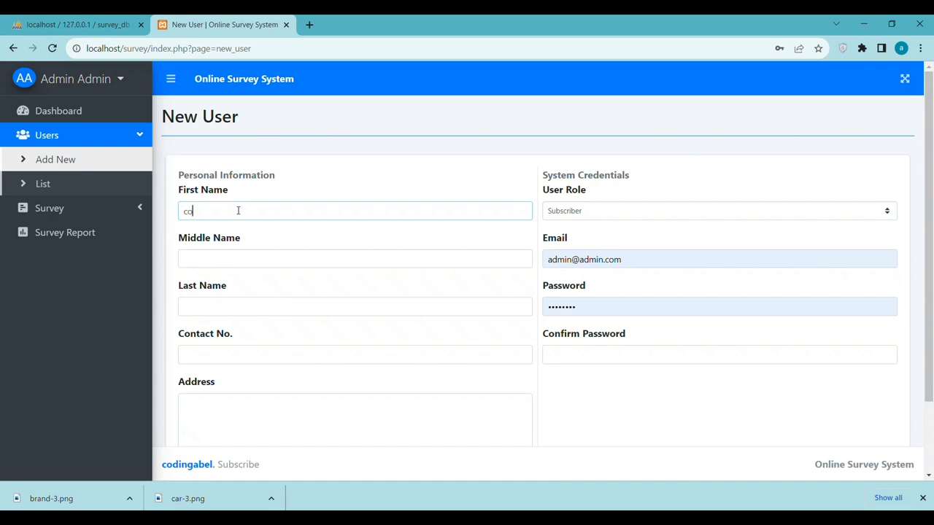
left_click(208, 258)
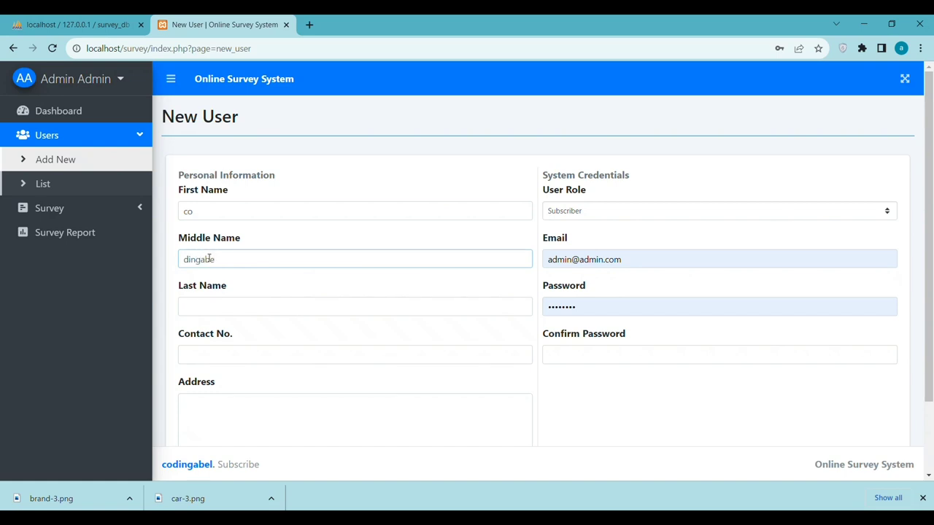
key("BackSpace")
key("BackSpace")
key("BackSpace")
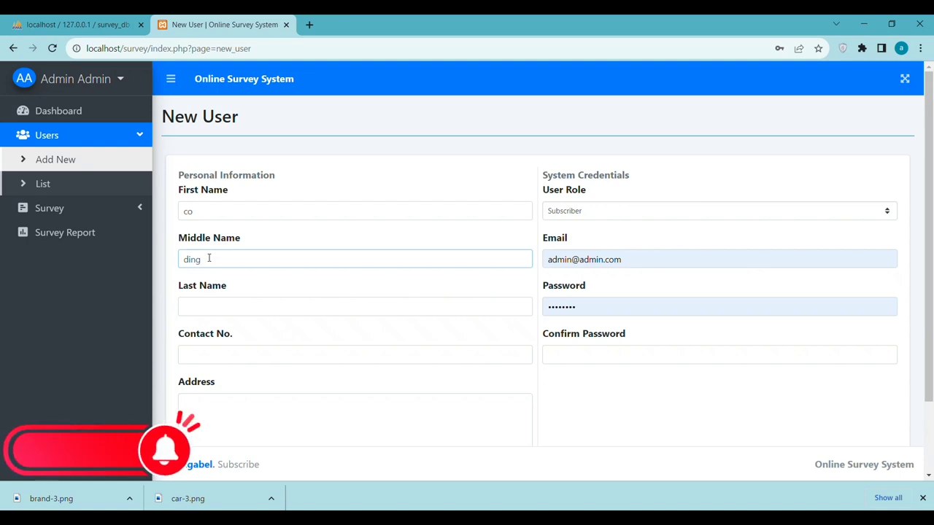
left_click(210, 295)
left_click(208, 303)
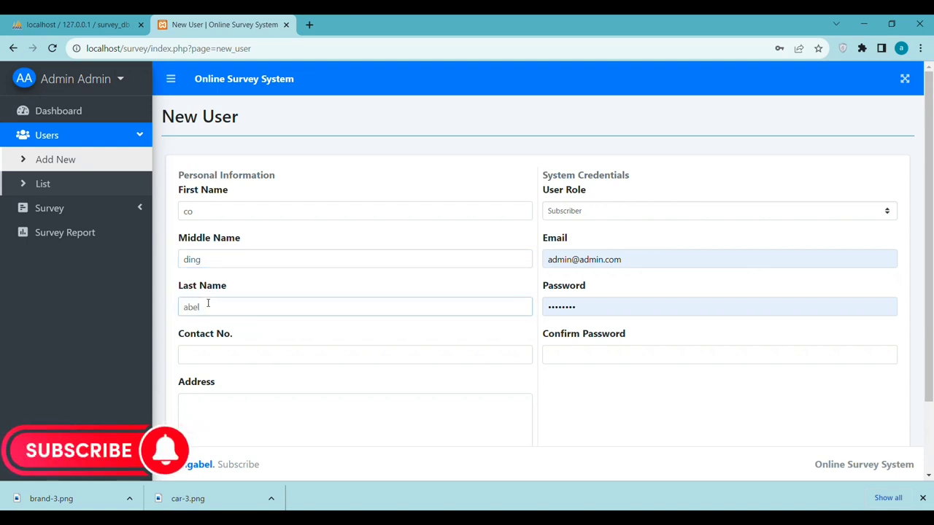
Fill in the new user's contact number and address
left_click(195, 346)
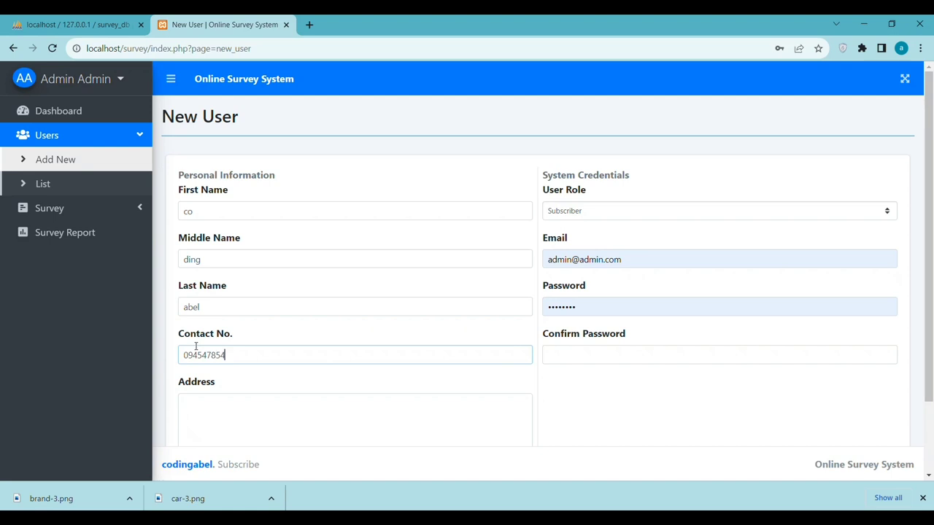
left_click(194, 396)
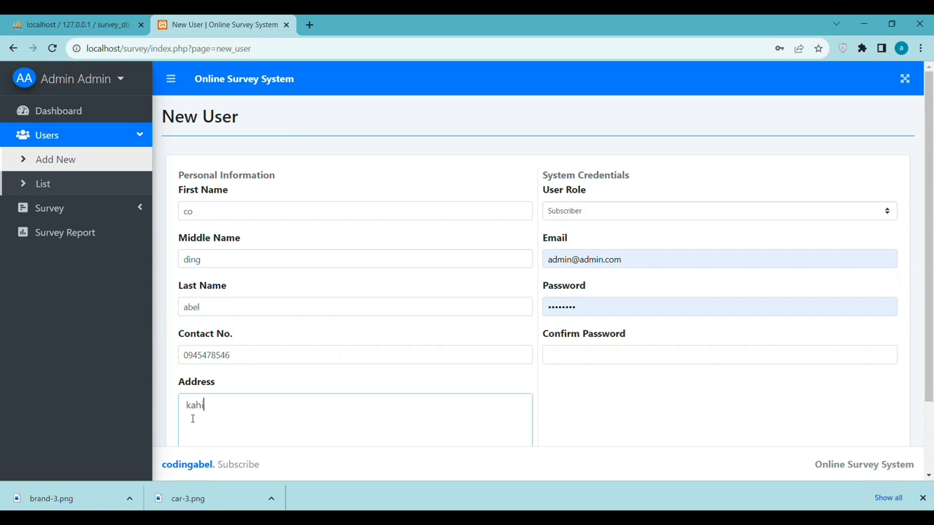
scroll(306, 467, "down", 2)
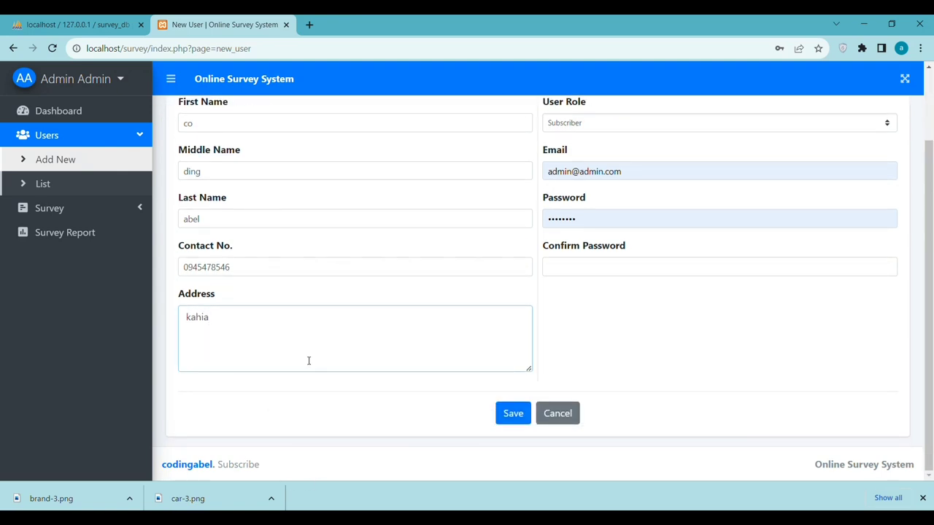
Set the new user's role to Staff and change the prefilled e-mail by inserting 1 before the @ sign
scroll(511, 308, "up", 2)
left_click(598, 218)
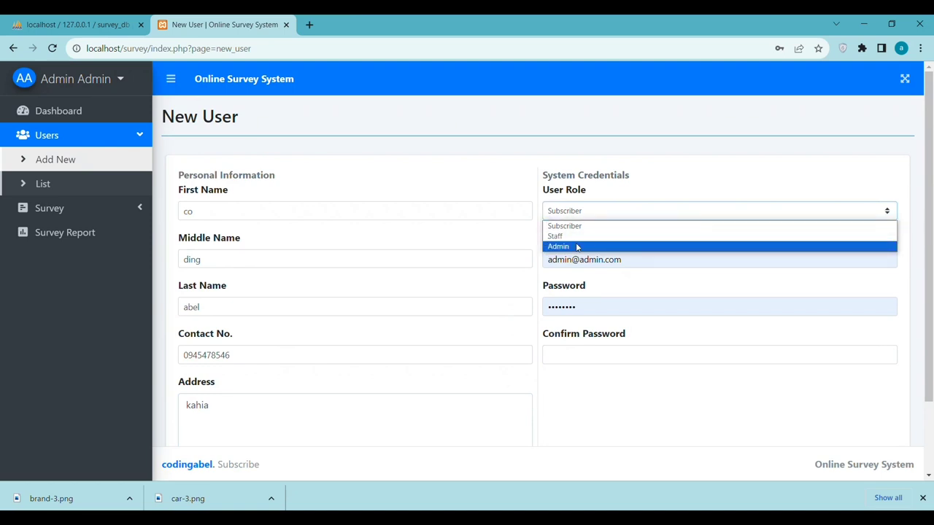
left_click(577, 237)
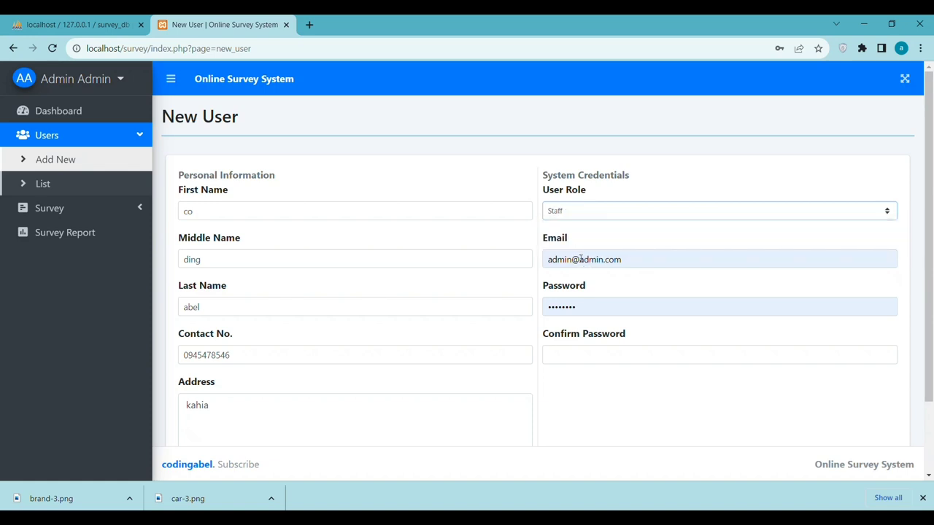
left_click(581, 259)
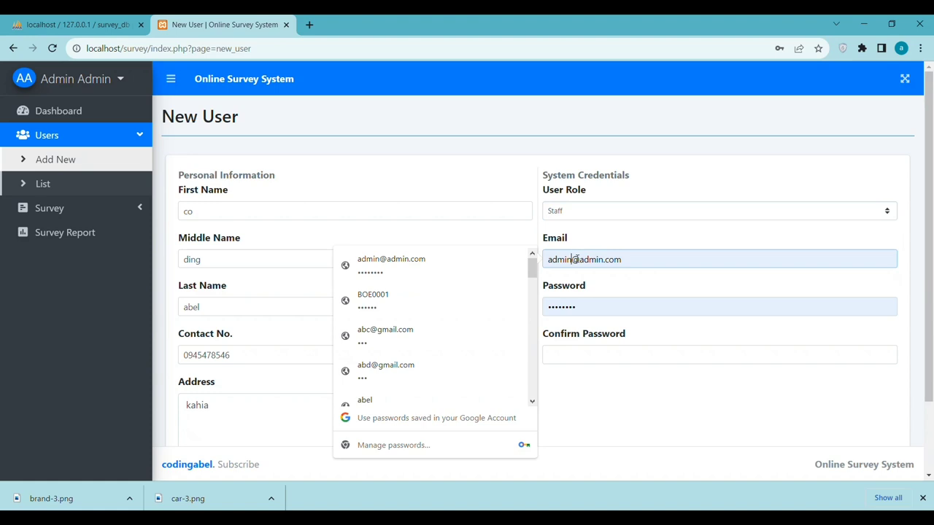
type("1")
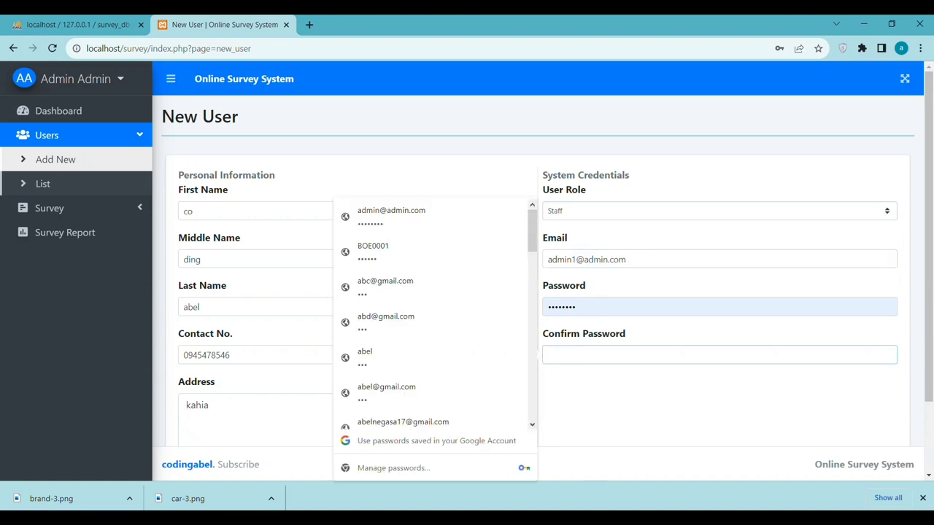
Fill in the password confirmation with the browser's saved admin password and save the new user
left_click(474, 476)
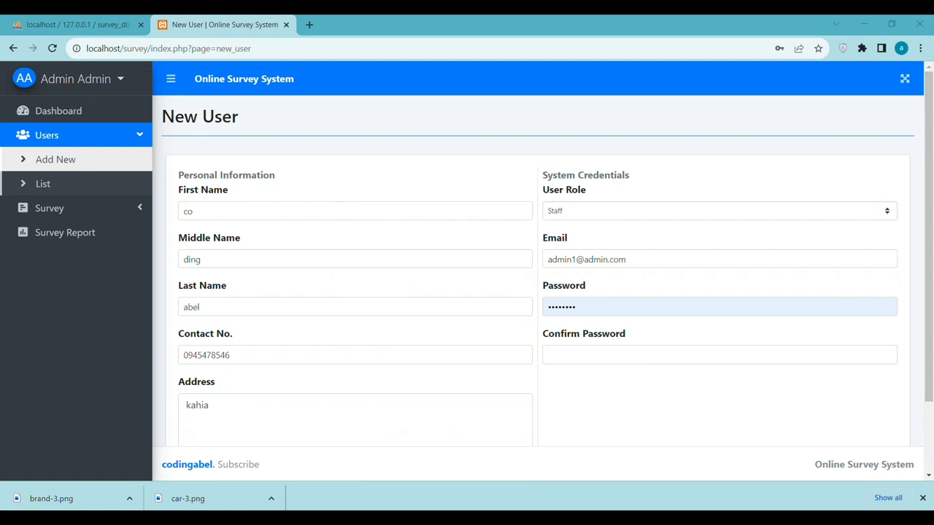
left_click(579, 350)
left_click(401, 223)
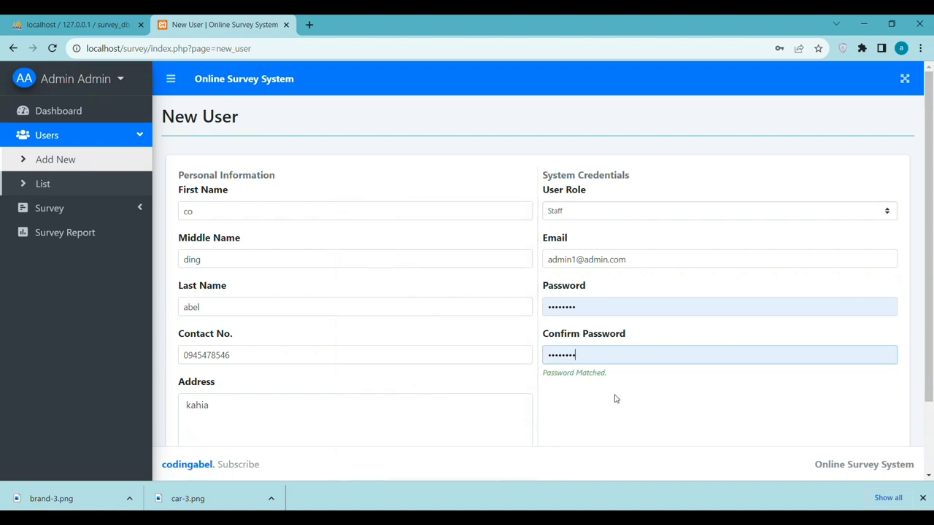
left_click_drag(608, 373, 607, 407)
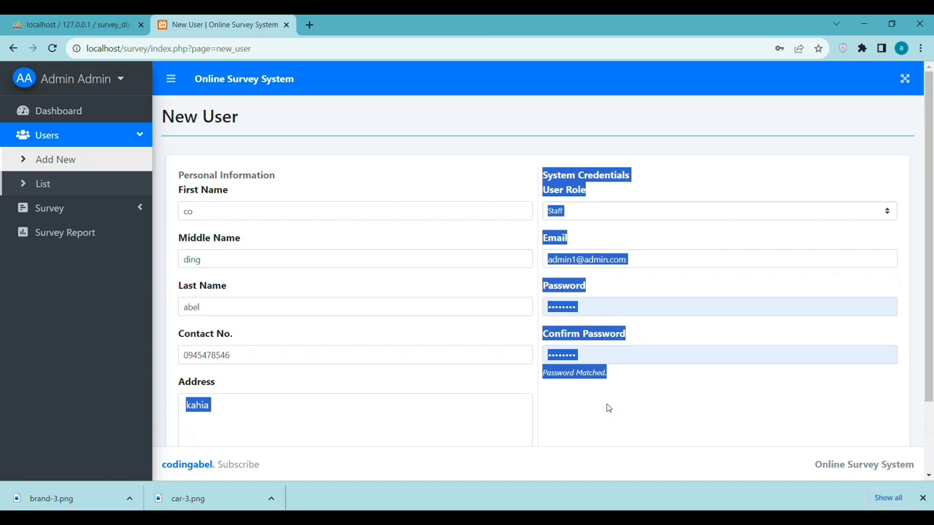
scroll(657, 418, "down", 2)
left_click(657, 419)
left_click(513, 413)
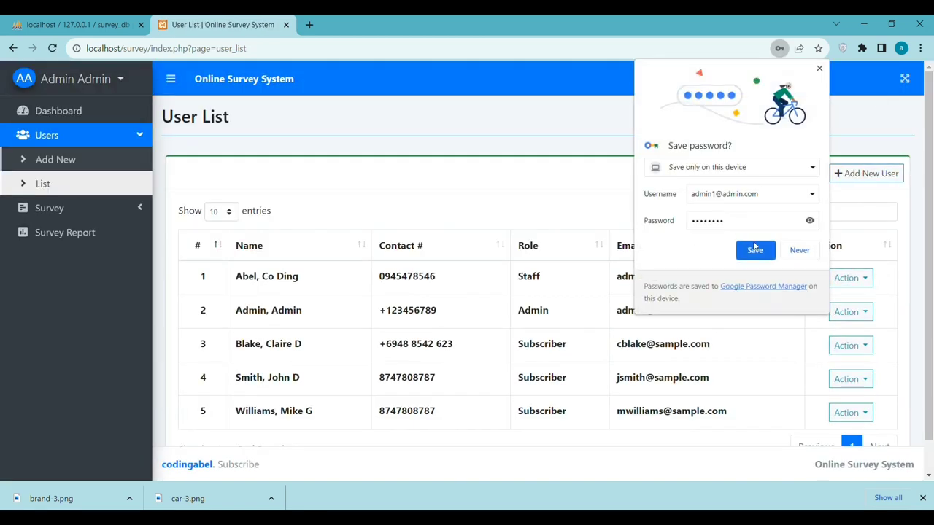
Reveal the new user's password in the browser's save prompt, save the login on this device, and highlight the new user's name in the list
left_click(810, 220)
left_click_drag(729, 220, 687, 219)
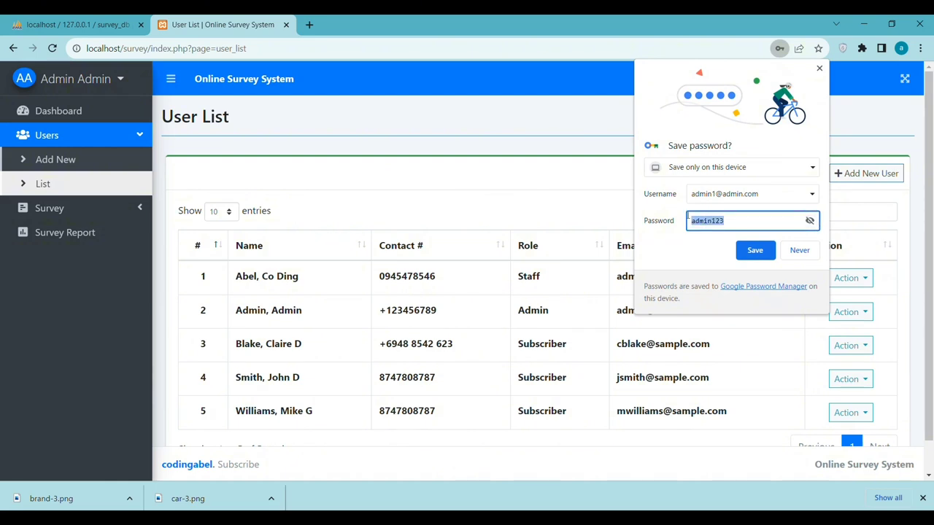
left_click(758, 254)
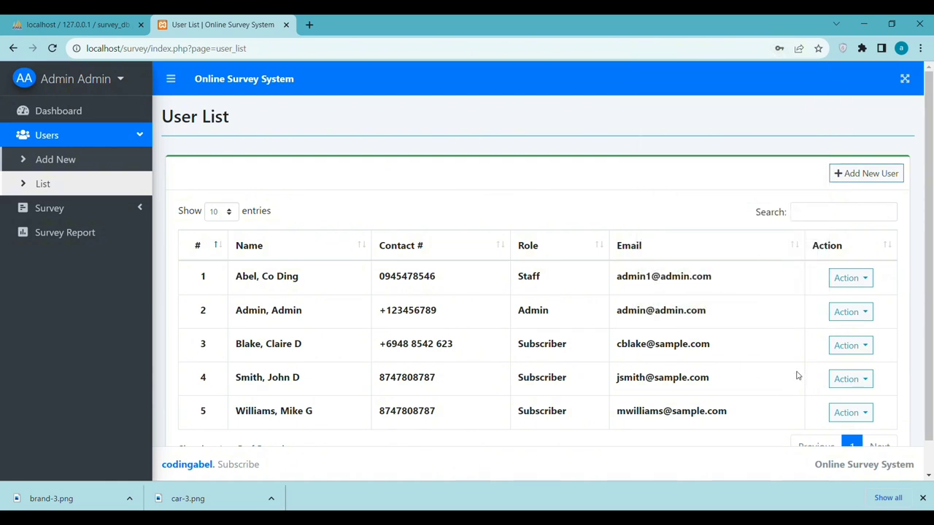
left_click_drag(299, 276, 218, 267)
Open the form for adding a new survey and enter survey as its title
left_click(66, 210)
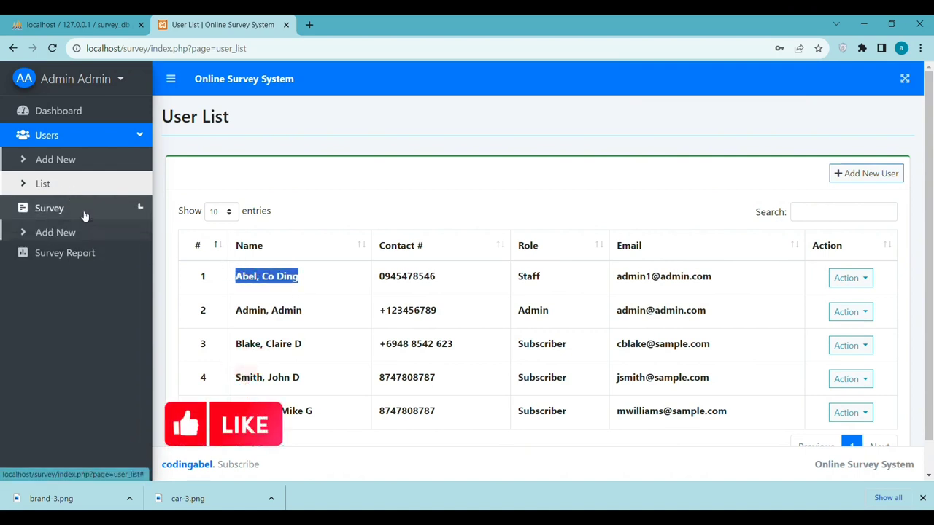
left_click(73, 238)
left_click(216, 197)
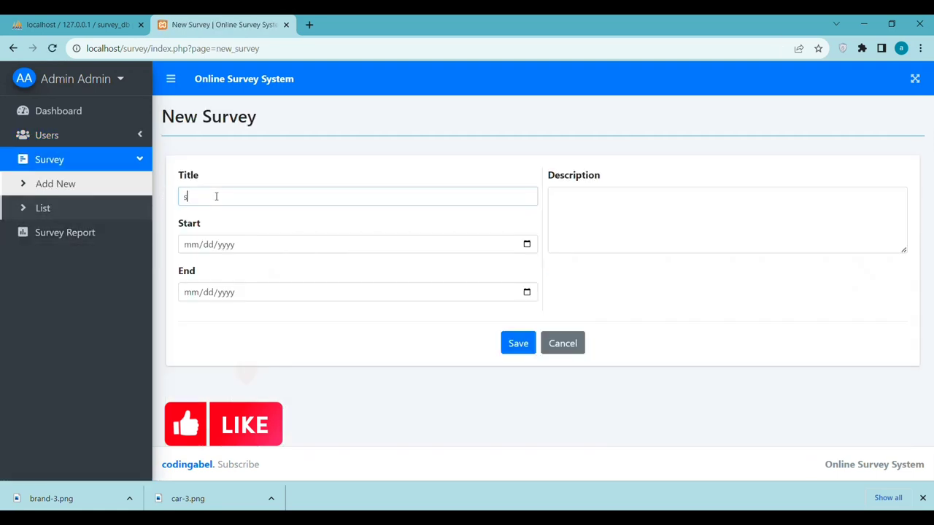
type("s")
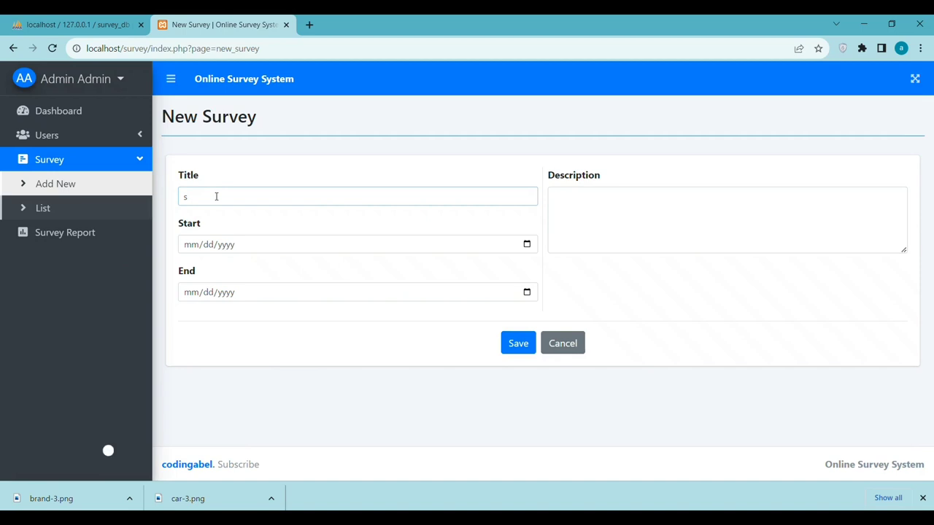
type("urvey")
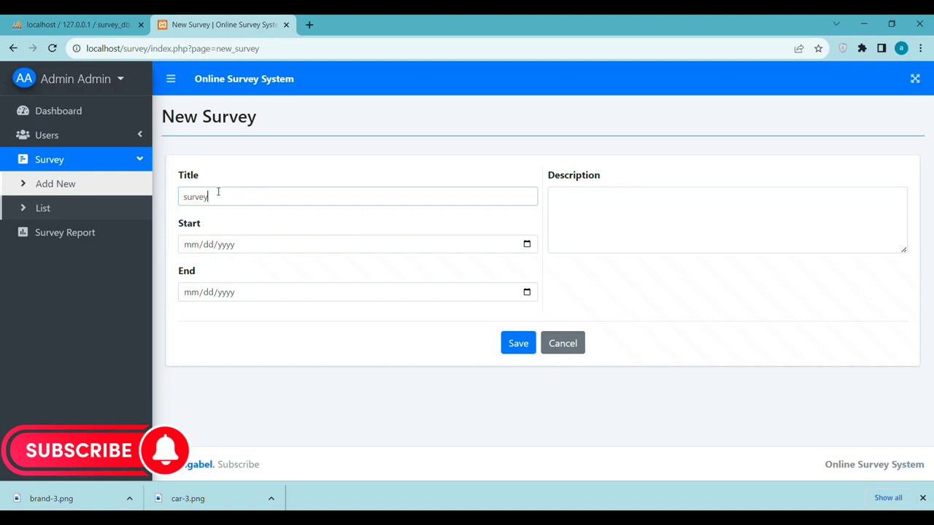
Copy the title word survey and paste it repeatedly into the description as several lines of filler text
double_click(217, 192)
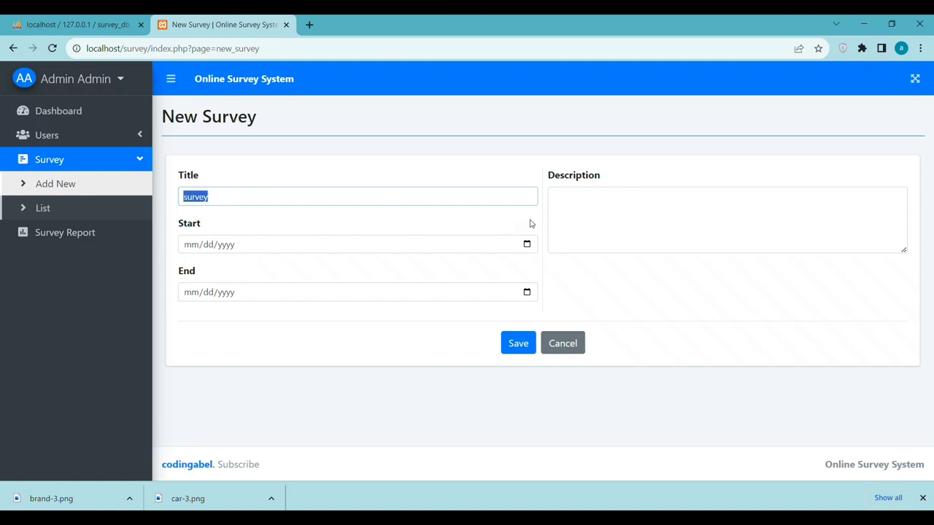
left_click(582, 217)
key("ctrl+v")
key("ctrl+v")
key("ctrl+v")
key("ctrl+v")
key("ctrl+v")
key("ctrl+v")
key("ctrl+v")
key("ctrl+v")
key("ctrl+v")
key("ctrl+v")
key("ctrl+v")
key("ctrl+v")
key("ctrl+v")
key("ctrl+v")
key("ctrl+v")
key("ctrl+v")
key("ctrl+v")
key("ctrl+v")
key("ctrl+v")
key("ctrl+v")
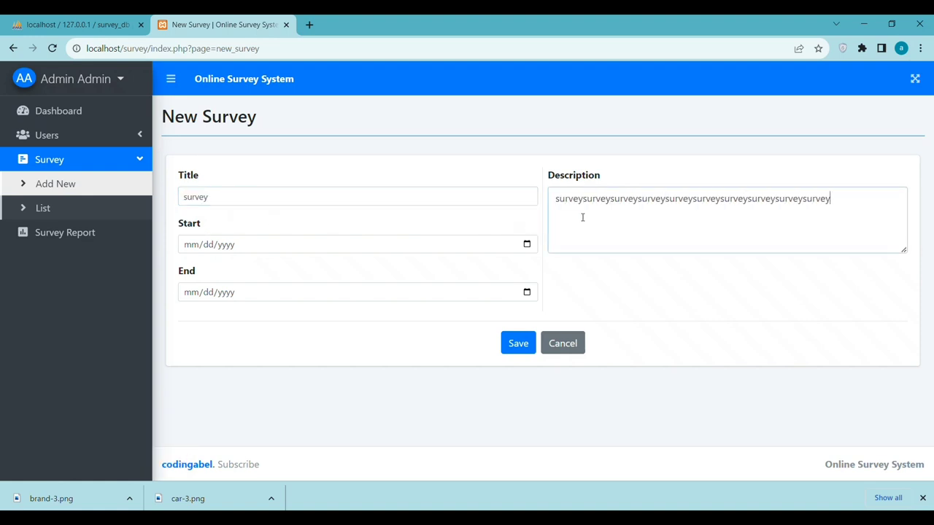
key("ctrl+v")
key("ctrl+v")
key("ctrl+v")
key("ctrl+v")
key("ctrl+v")
key("ctrl+v")
key("ctrl+v")
key("ctrl+v")
key("ctrl+v")
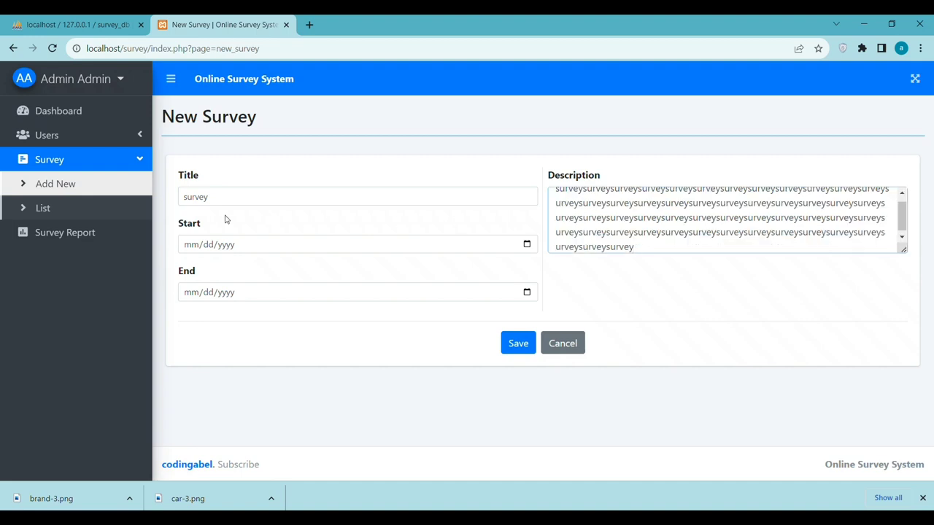
Set the survey's start date to 09/11/2023 and end date to 09/13/2023, and save the survey
left_click(186, 248)
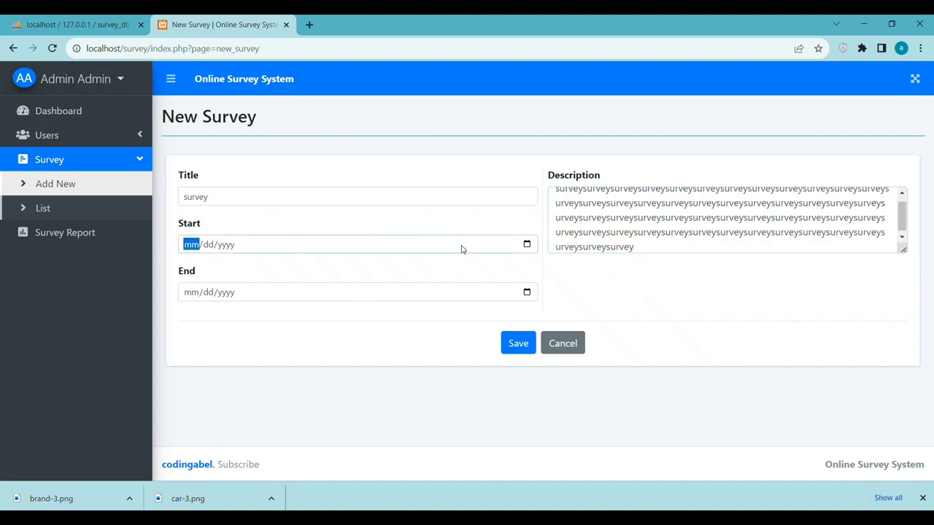
left_click(529, 246)
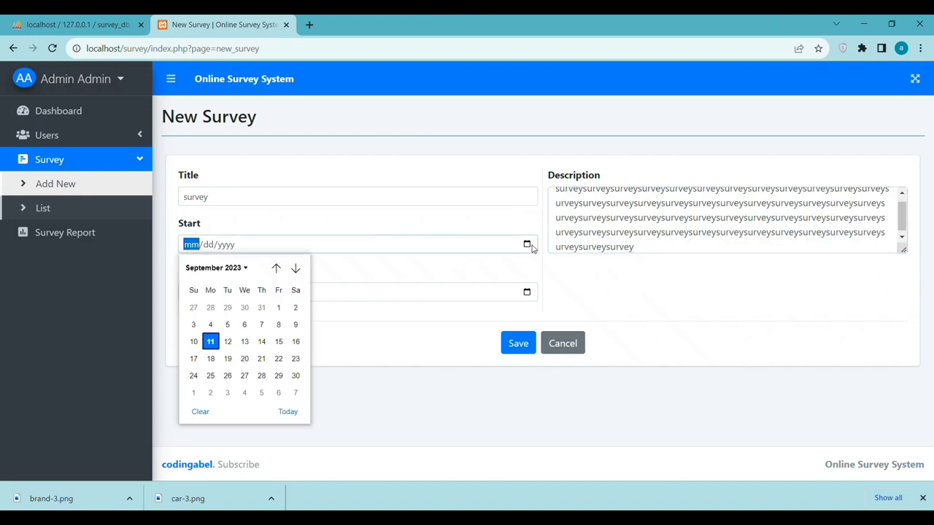
left_click(289, 410)
left_click(528, 293)
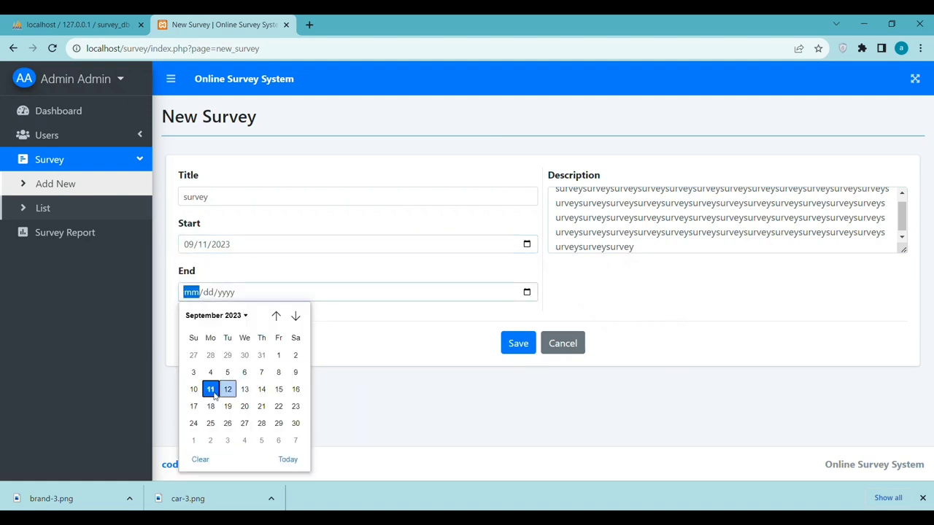
left_click(244, 389)
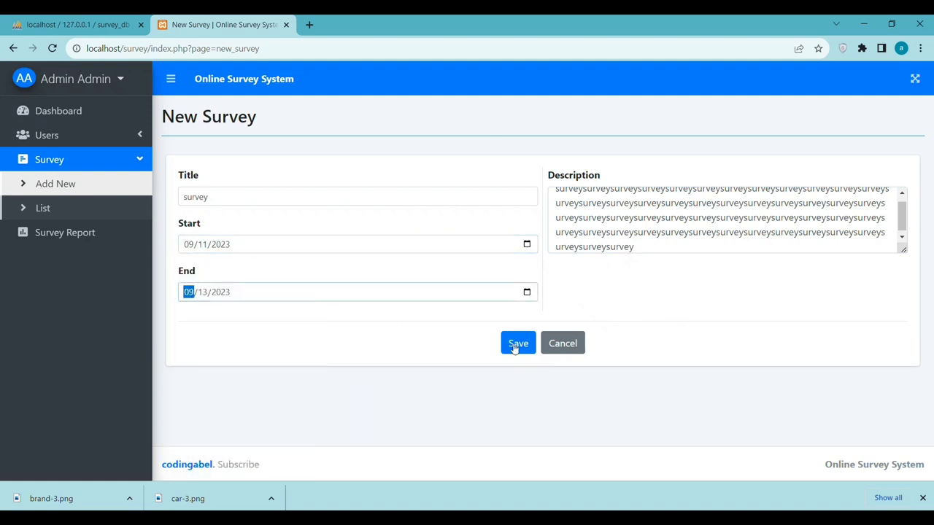
left_click(516, 344)
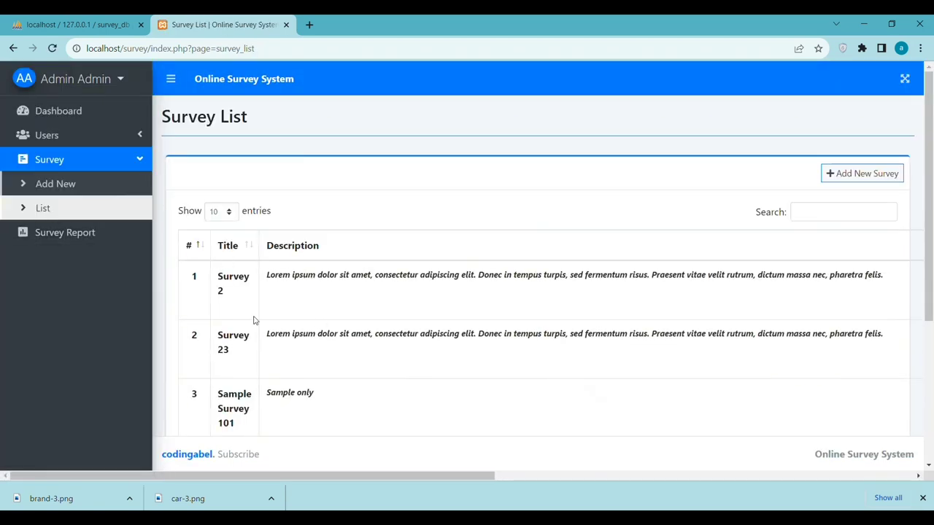
Look through the survey list to check the entry for the newly added survey
scroll(299, 357, "down", 2)
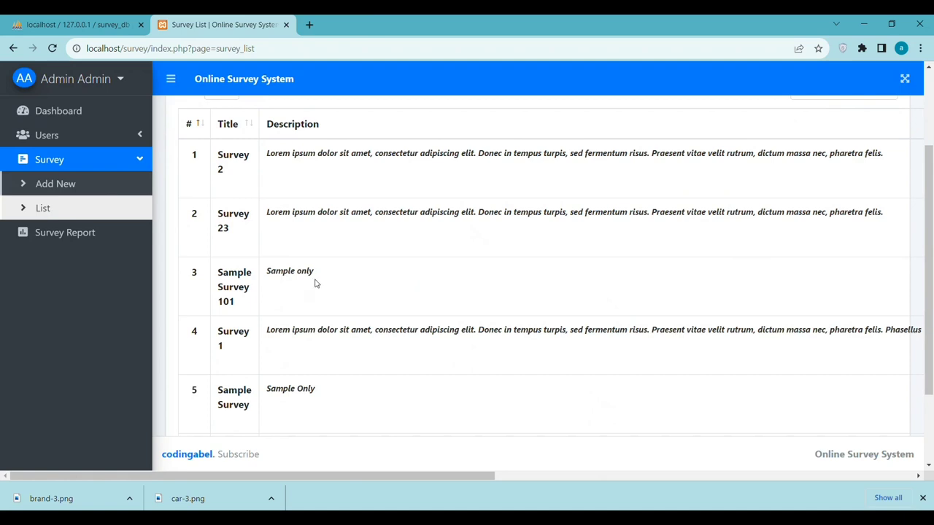
scroll(314, 405, "down", 2)
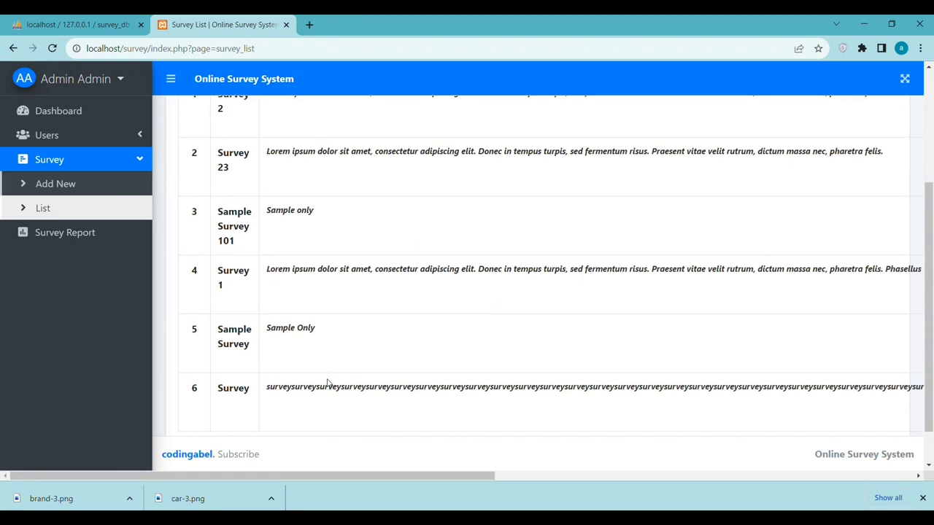
left_click_drag(262, 341, 554, 377)
left_click(554, 377)
scroll(418, 339, "up", 2)
scroll(417, 339, "up", 2)
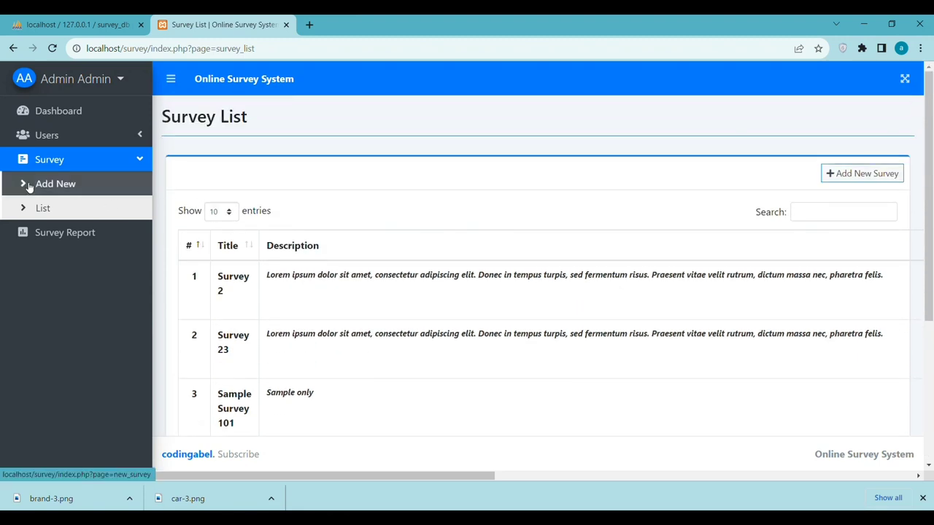
Open the Survey Report page and look over the available survey reports
left_click(35, 233)
scroll(357, 294, "down", 1)
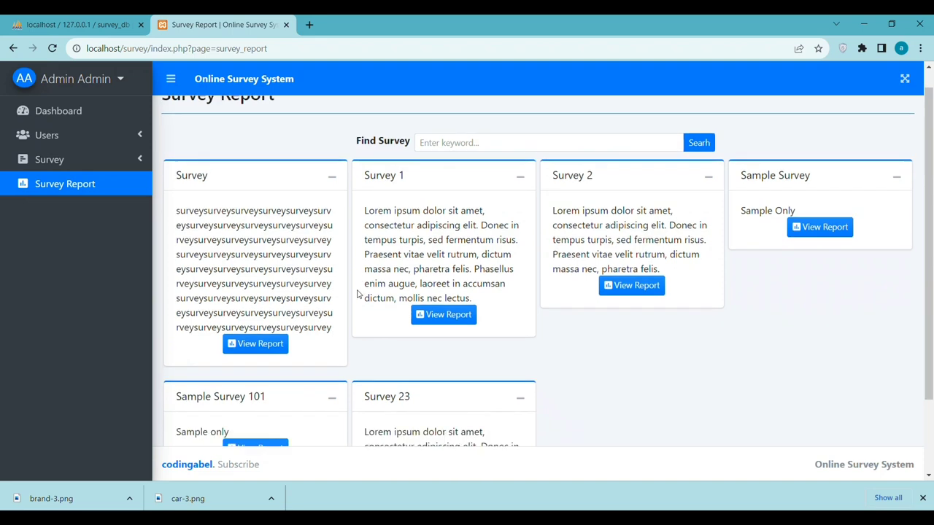
scroll(357, 294, "down", 1)
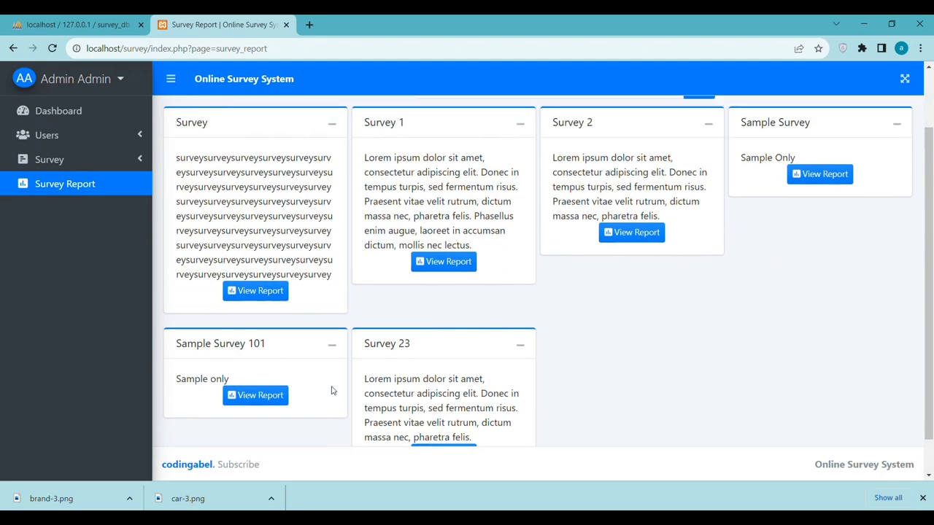
scroll(332, 391, "up", 2)
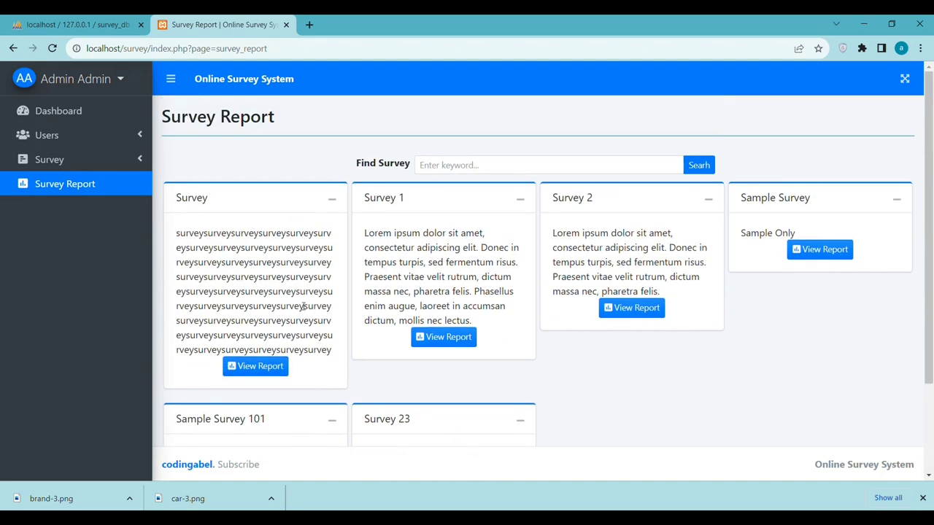
View the report of the survey titled Survey, open its print preview, and cancel printing
left_click(256, 370)
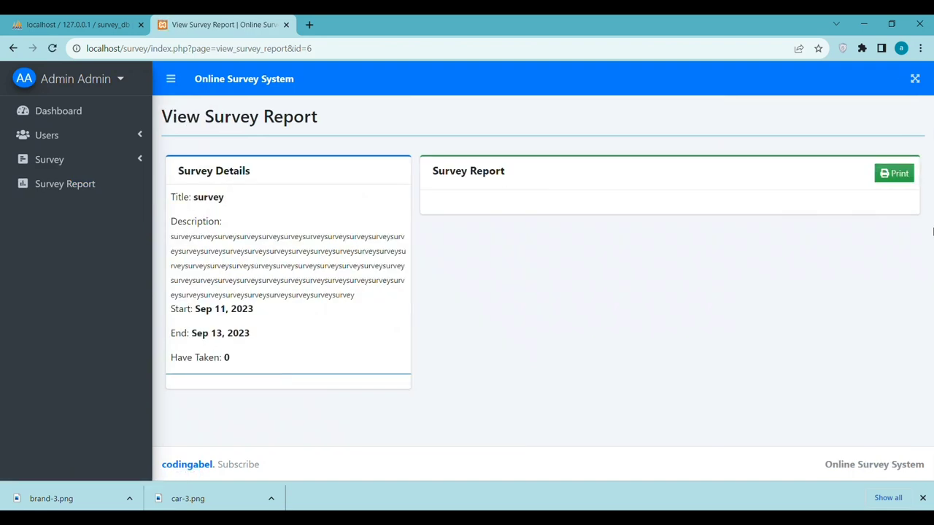
left_click(898, 180)
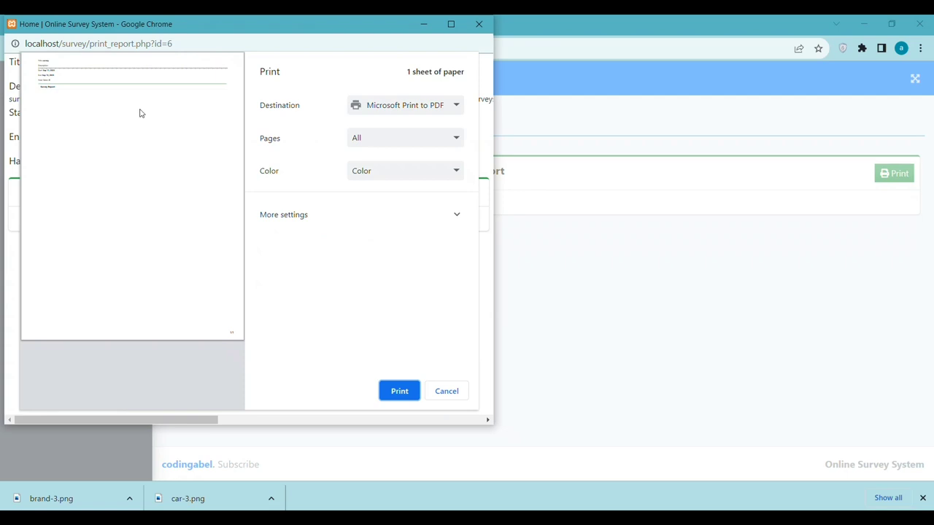
left_click(451, 393)
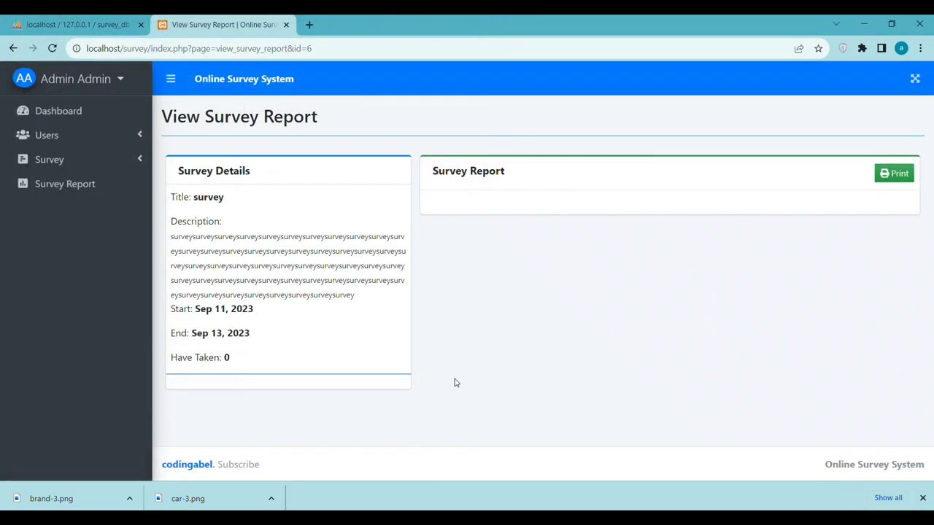
Log out of the admin account
left_click(109, 78)
left_click(44, 141)
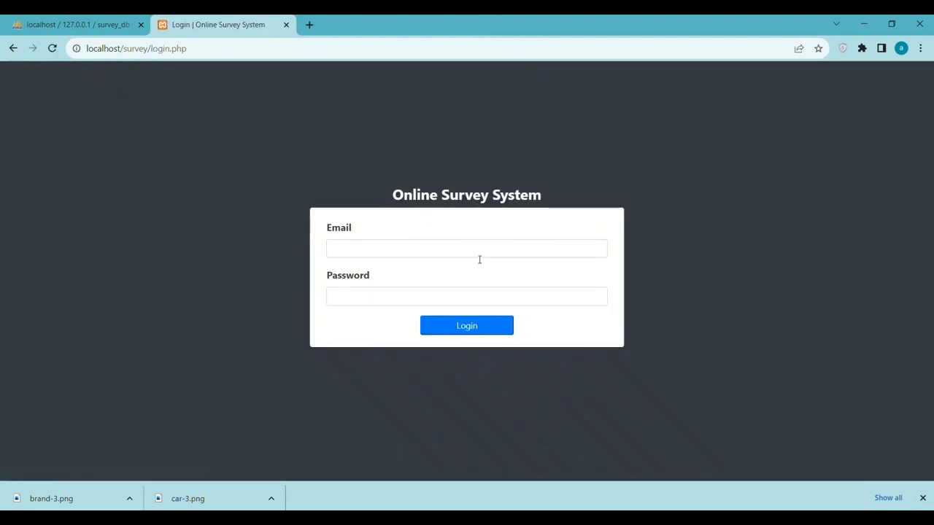
Log in with the staff account and submit an answer to the survey titled Survey from the survey list
left_click(437, 327)
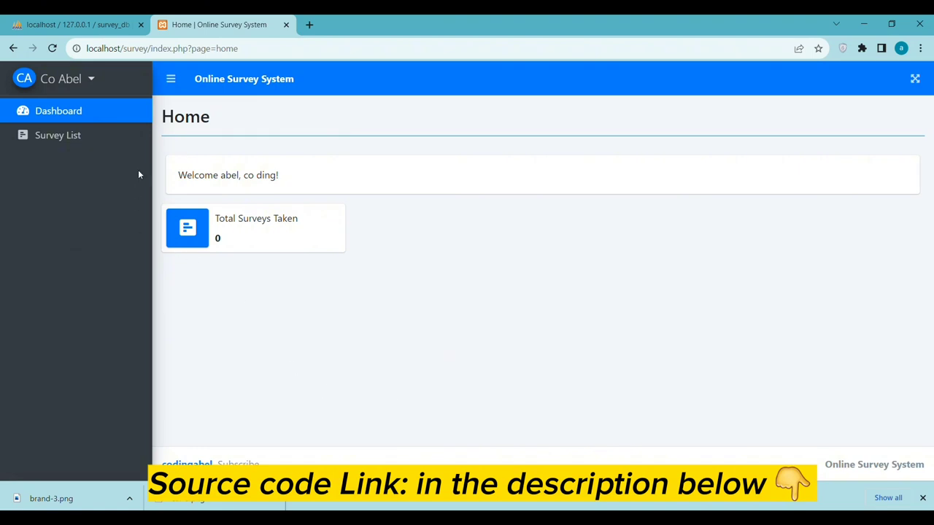
left_click(75, 139)
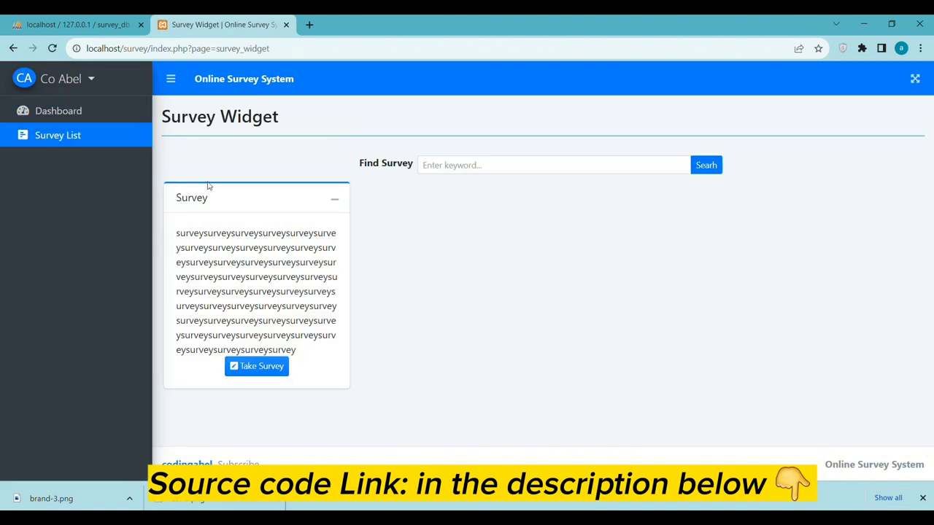
left_click(259, 366)
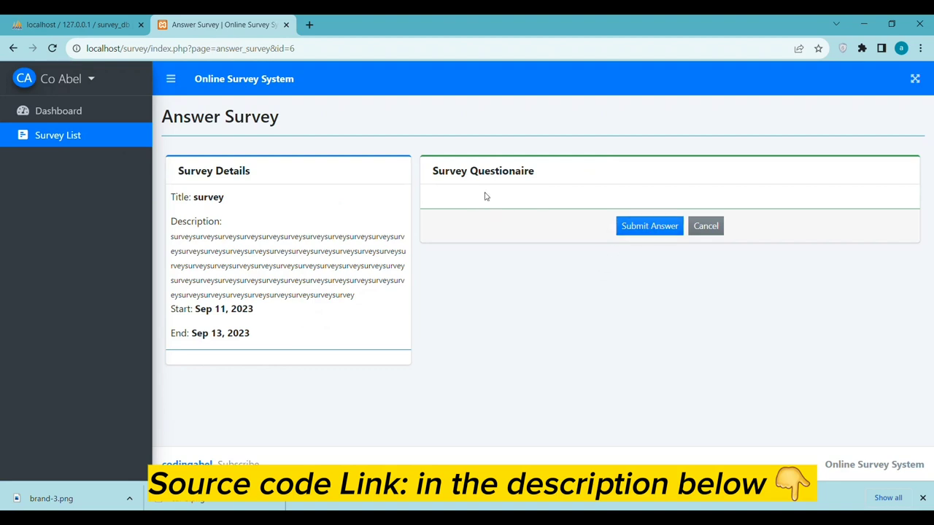
left_click(641, 227)
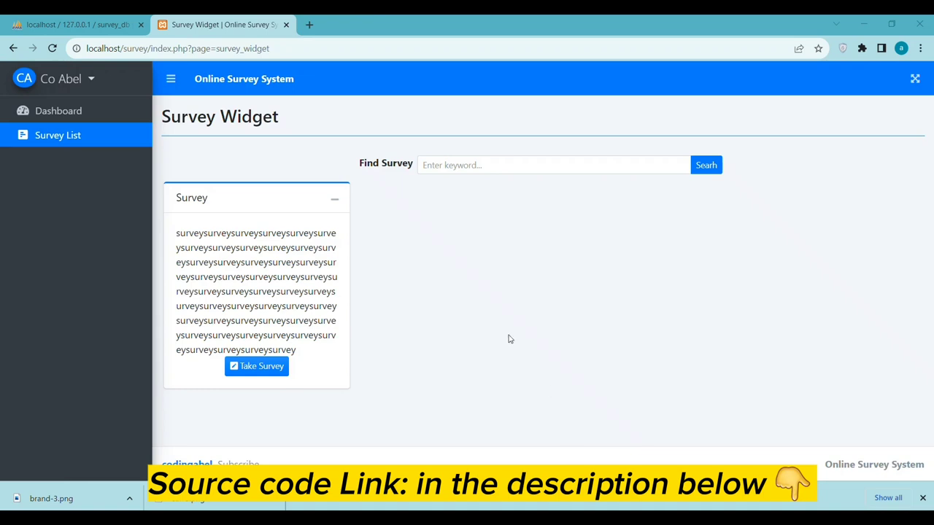
Return to the staff dashboard and log out of the staff account
left_click(61, 122)
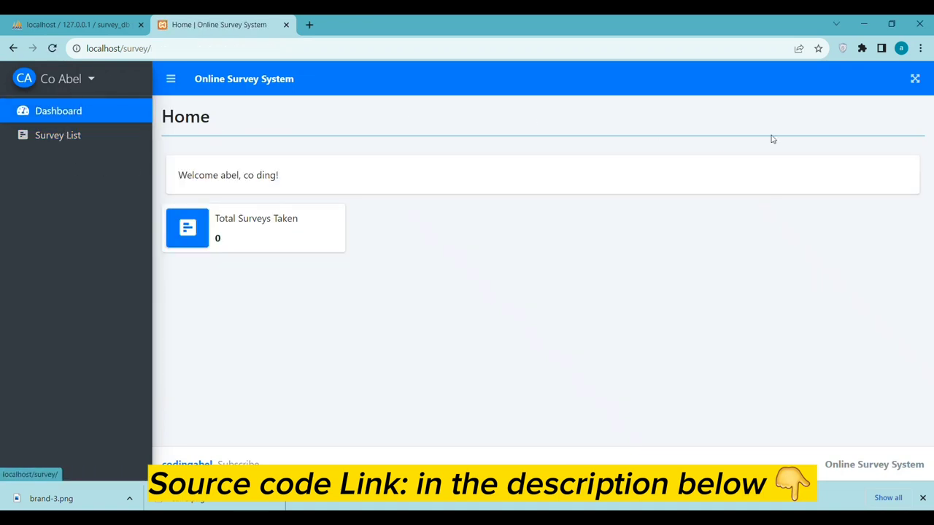
left_click(64, 78)
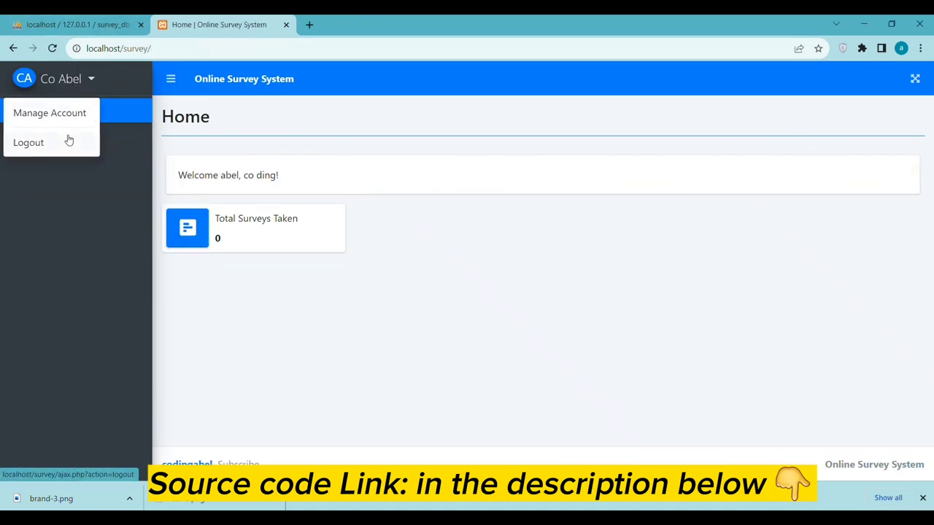
left_click(29, 144)
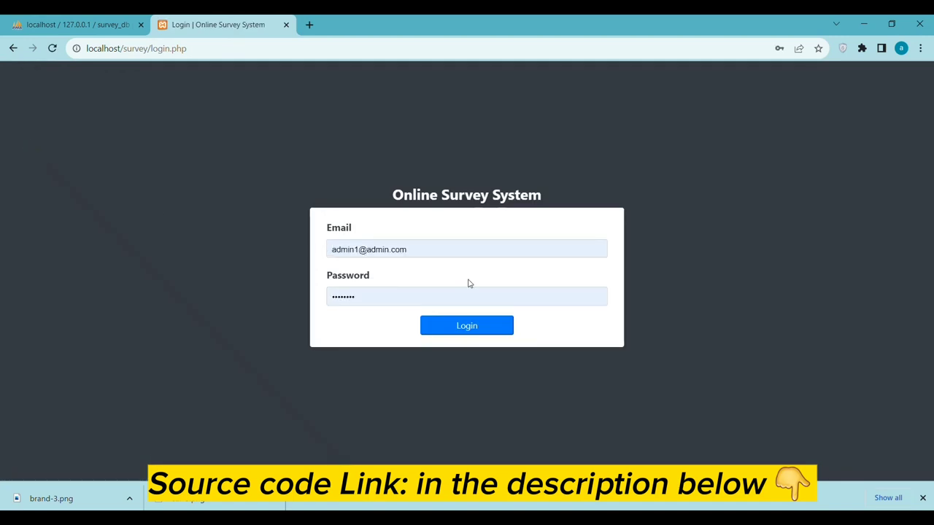
Change the prefilled login email to the admin account's address and log in as admin
left_click(372, 252)
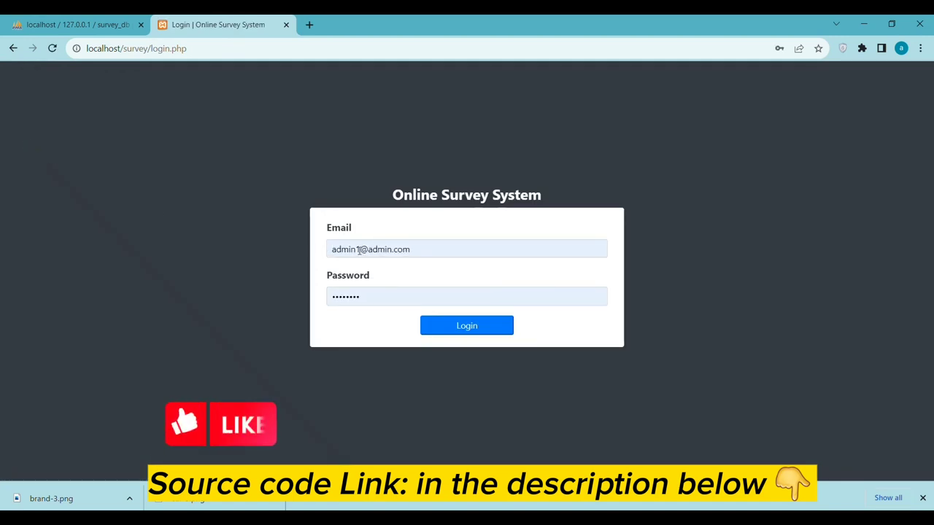
key("BackSpace")
left_click(348, 327)
left_click(471, 327)
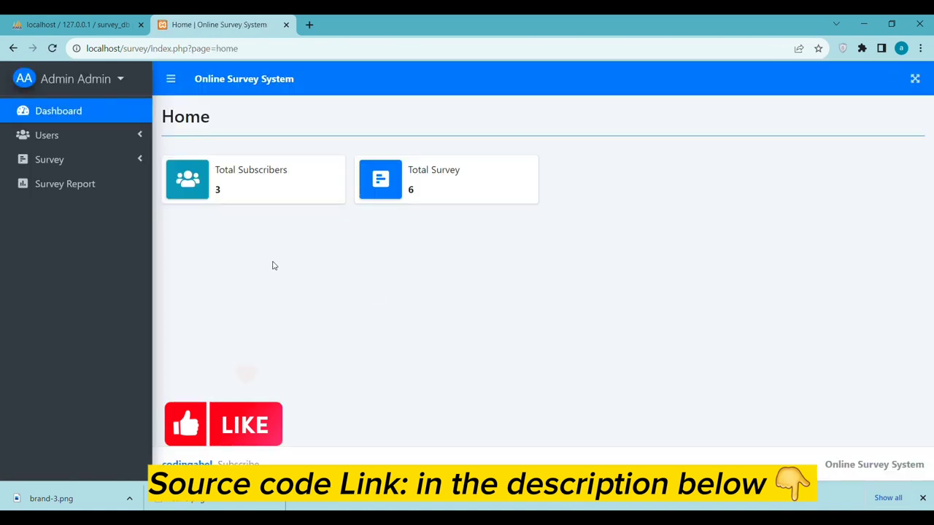
Look through the survey list and the Survey Report page, ending on the admin dashboard
left_click(58, 161)
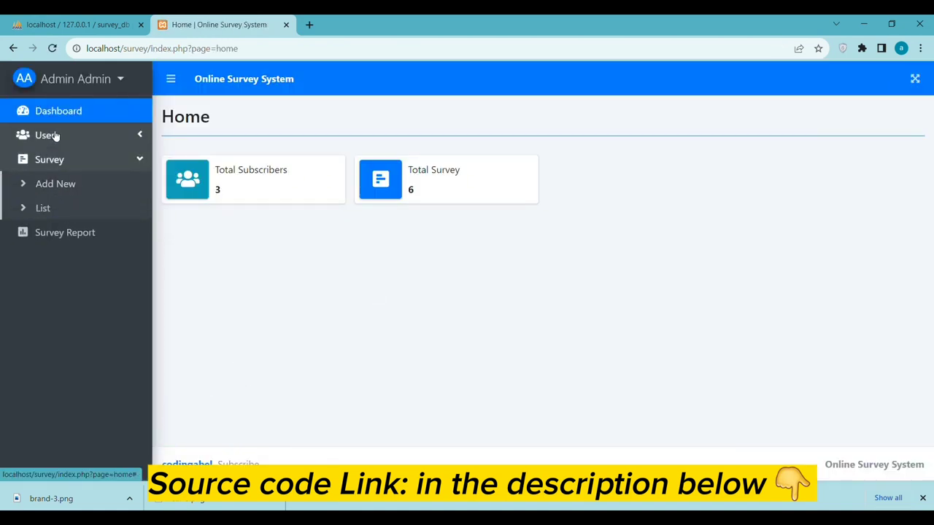
left_click(56, 137)
left_click(50, 261)
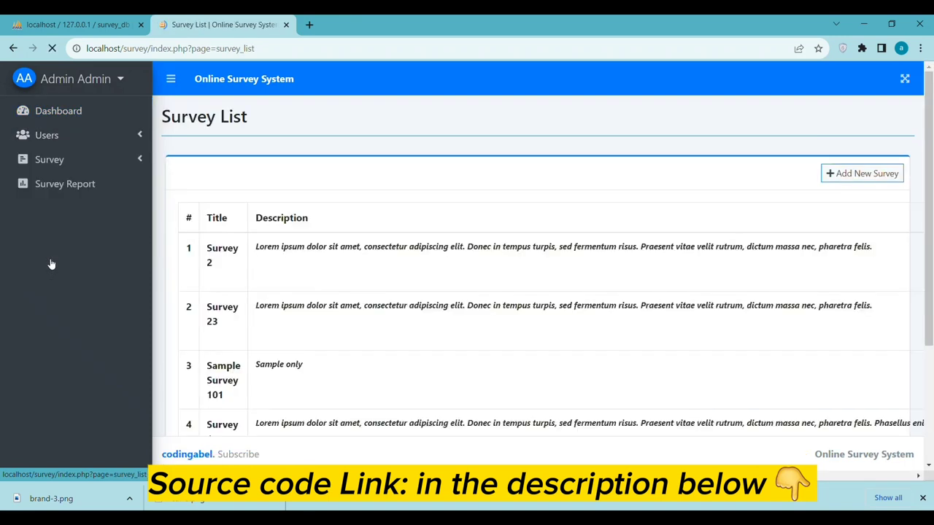
scroll(309, 281, "down", 3)
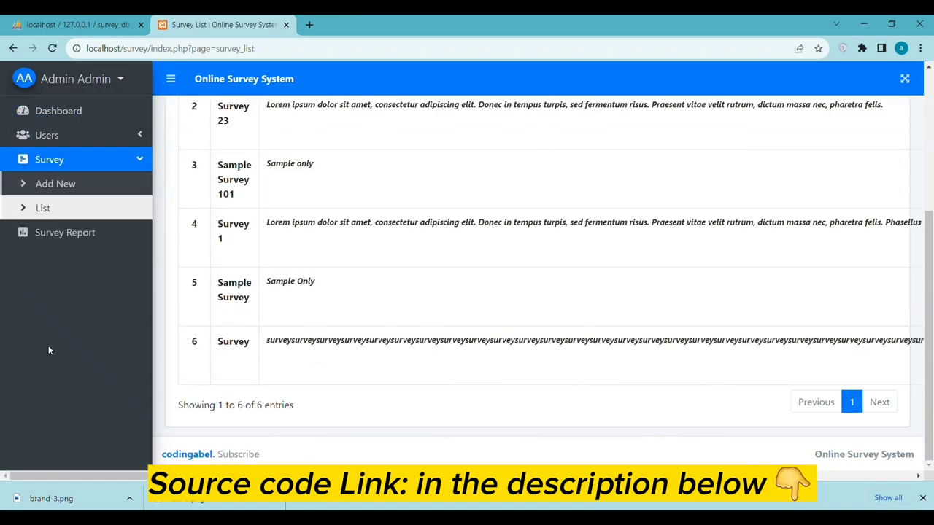
left_click(72, 239)
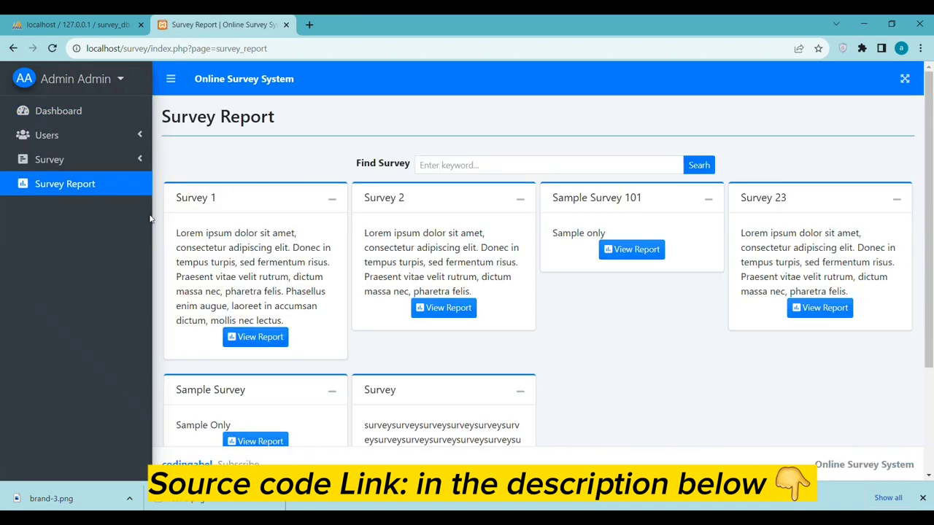
left_click(63, 118)
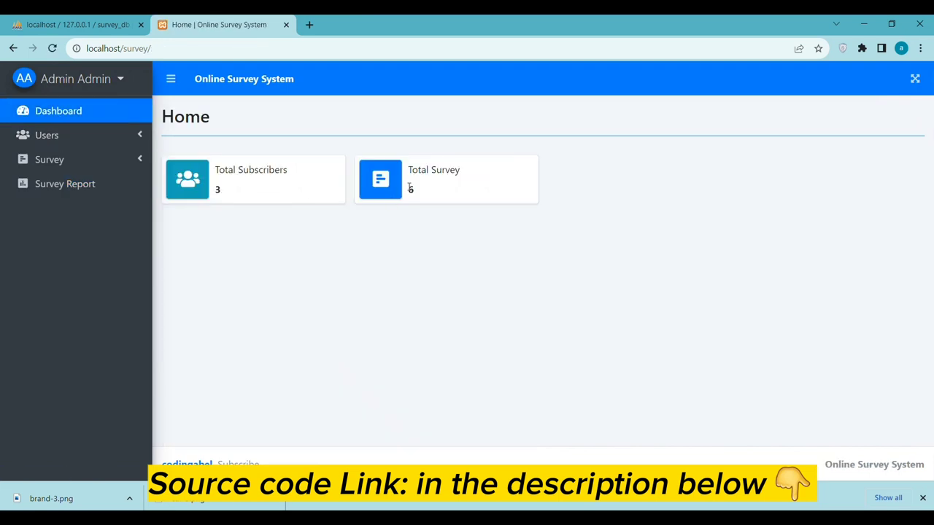
Review the user list and every entry in the survey list, finishing on the dashboard overview
left_click(33, 135)
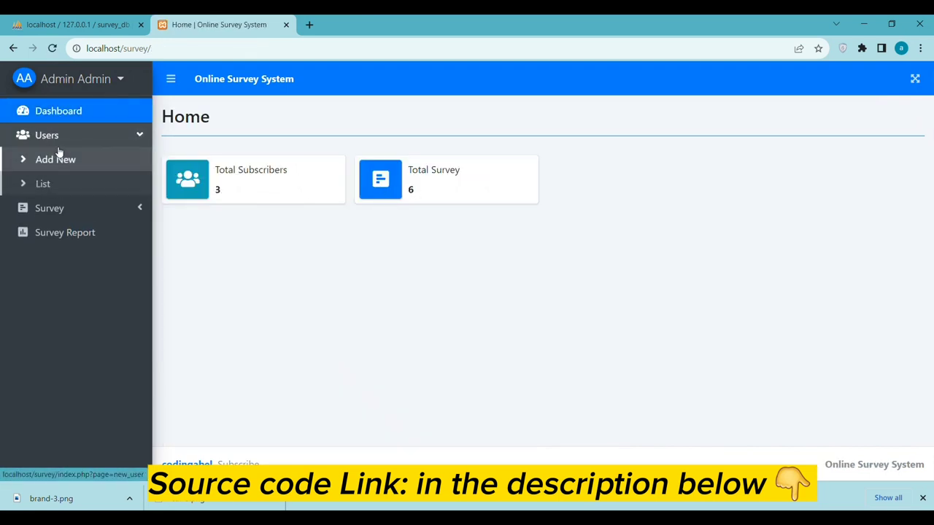
left_click(43, 184)
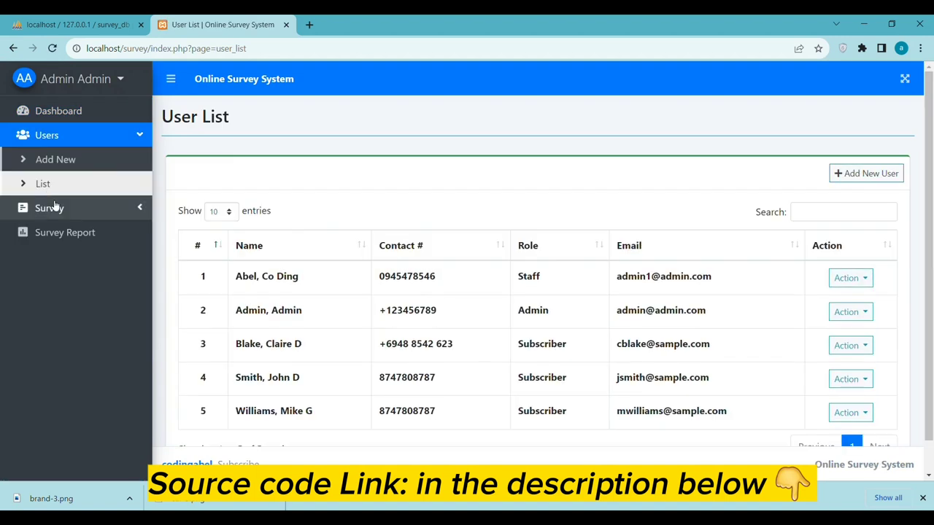
left_click(53, 209)
left_click(54, 256)
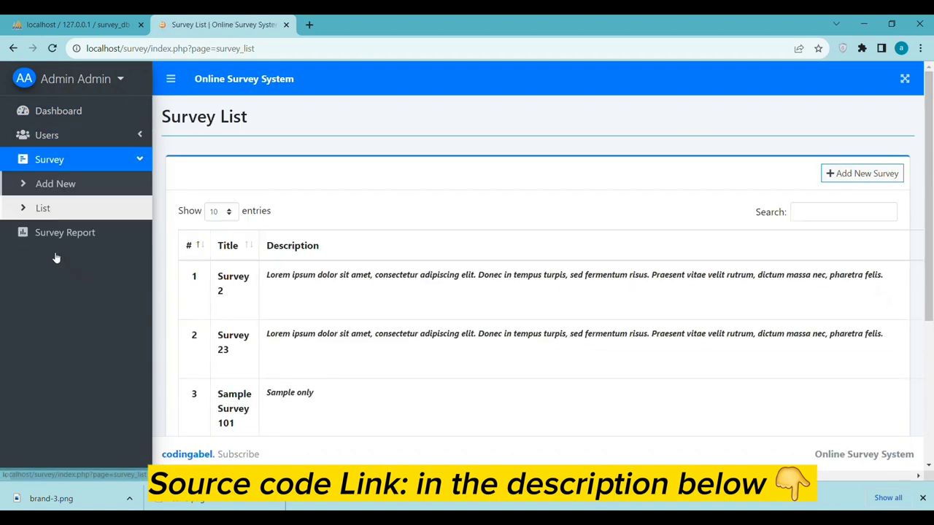
scroll(389, 354, "down", 3)
scroll(389, 350, "up", 3)
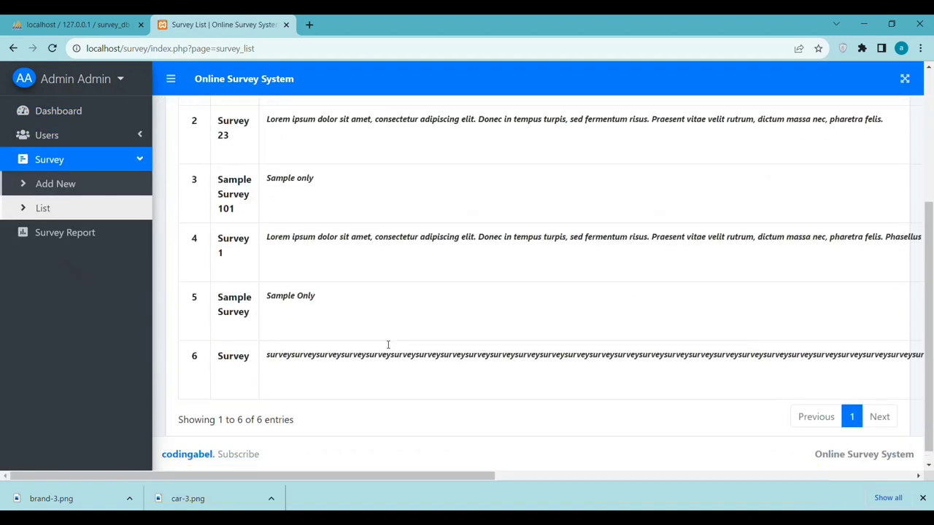
left_click(67, 84)
left_click(113, 118)
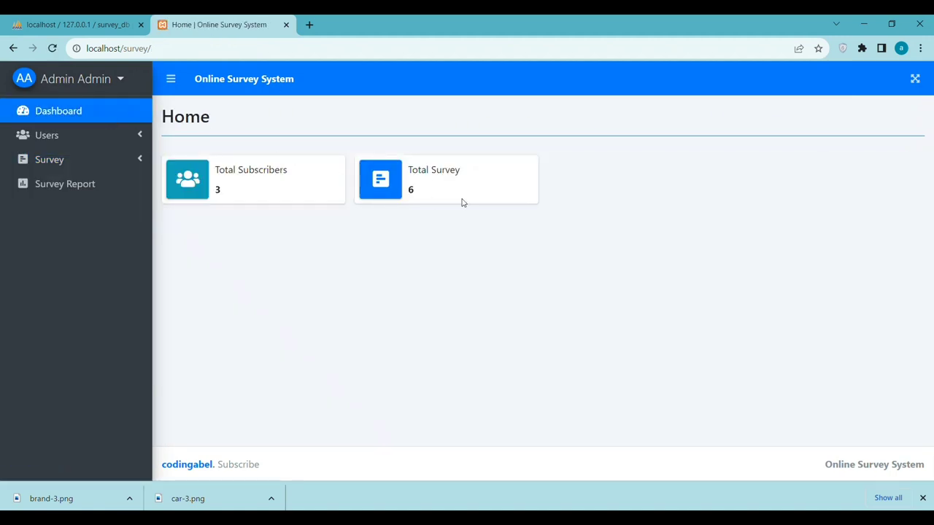